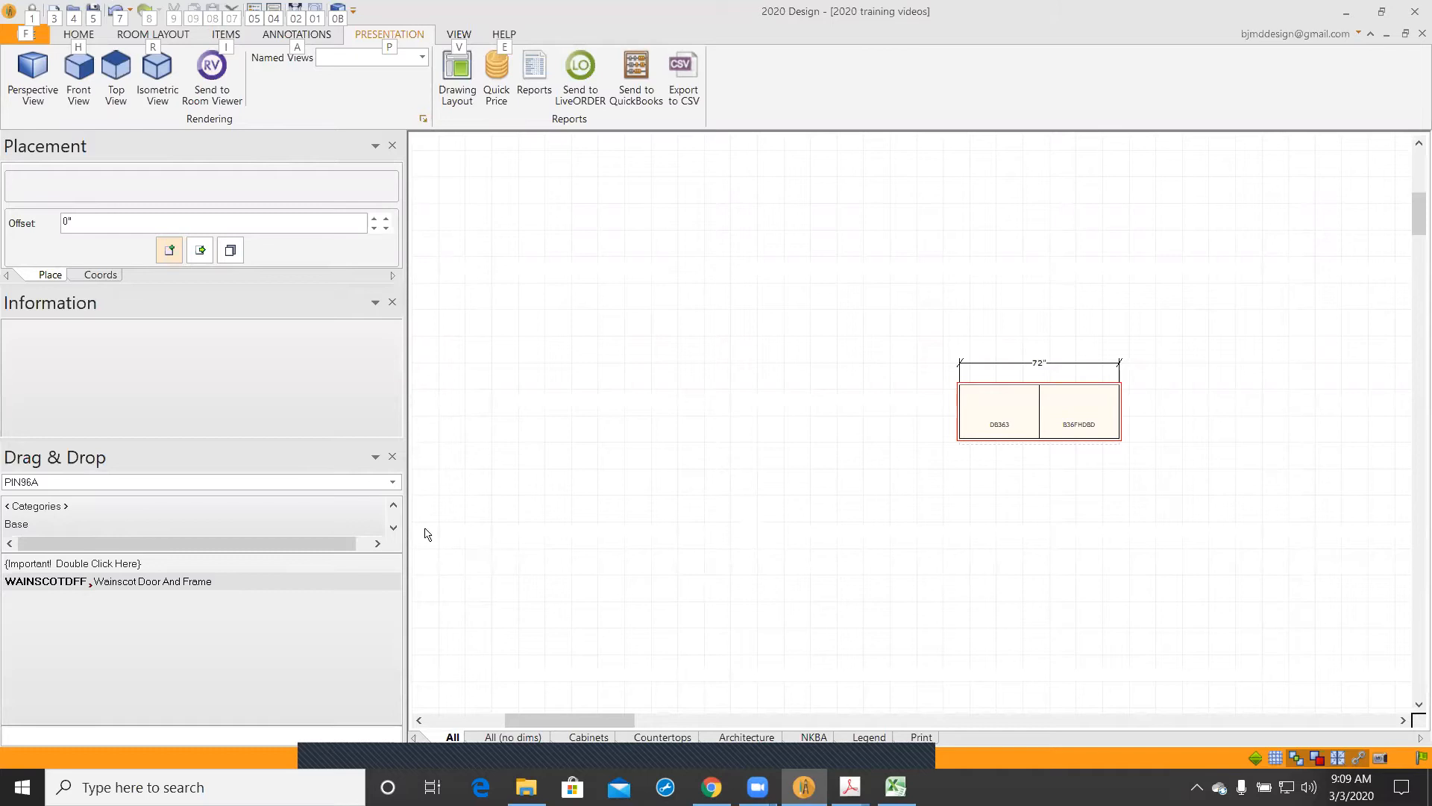
Step: Browse the PIN96A catalog to the Wainscot D/FF items under Base, Panels, Back Panels
click(38, 509)
click(28, 561)
drag(393, 600, 388, 651)
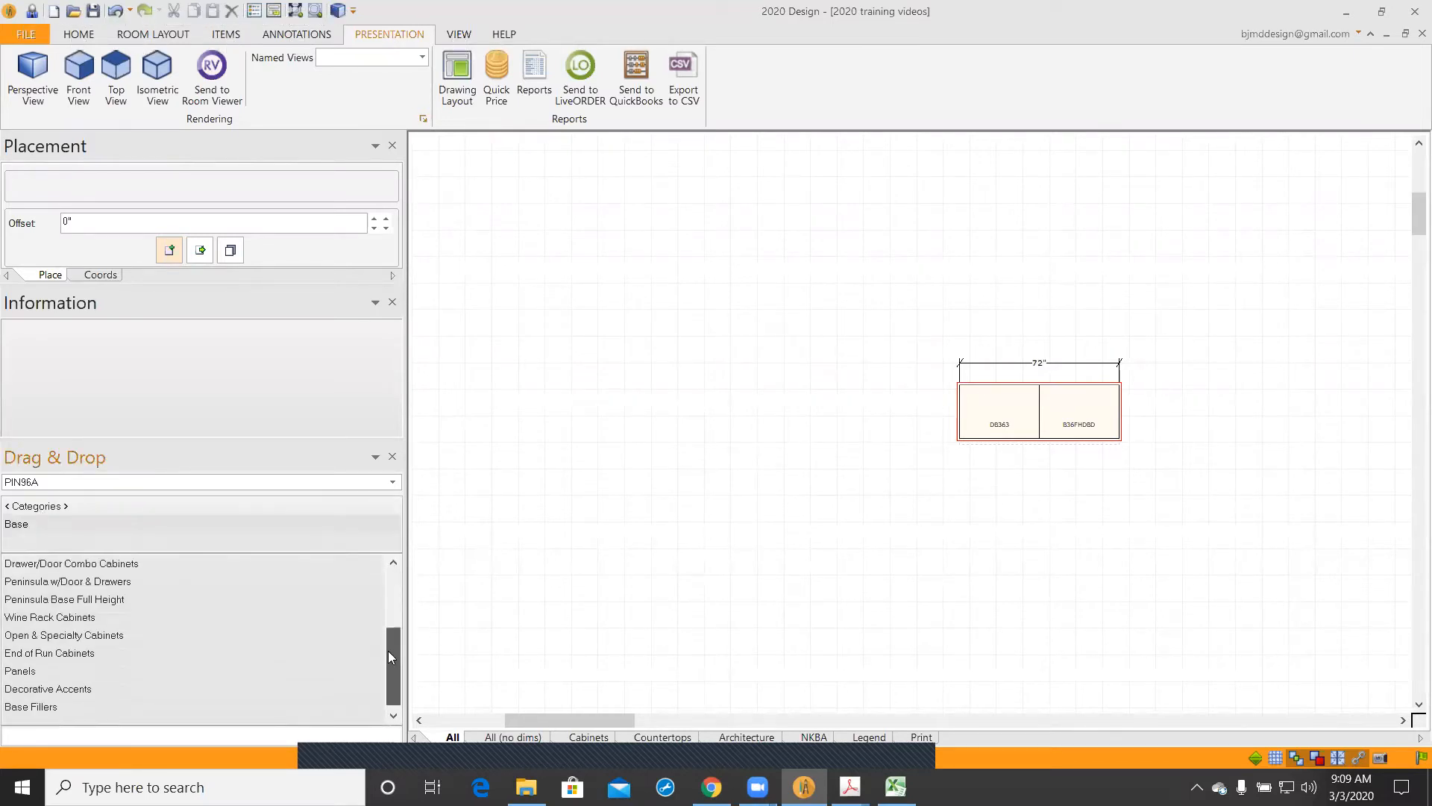
click(29, 670)
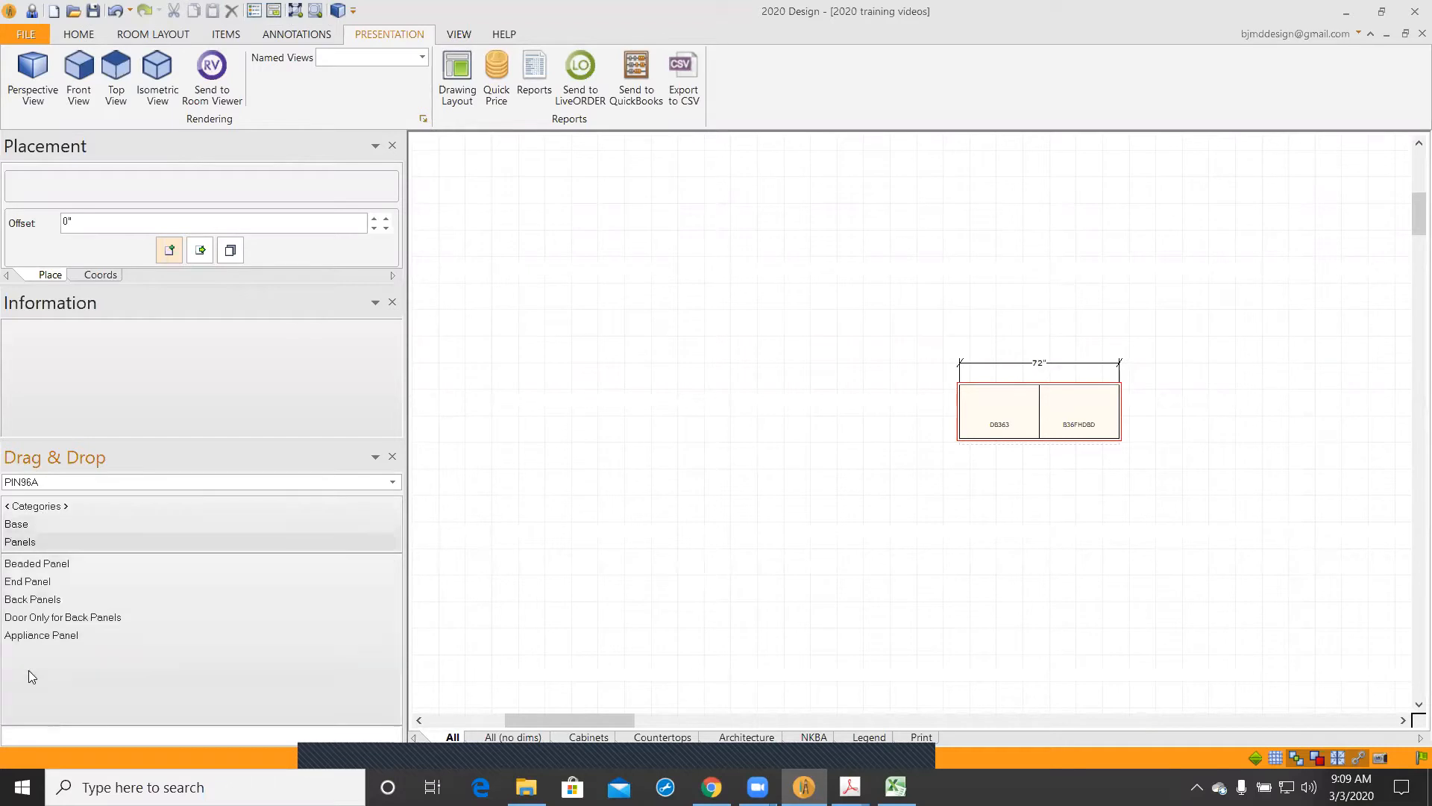
click(45, 599)
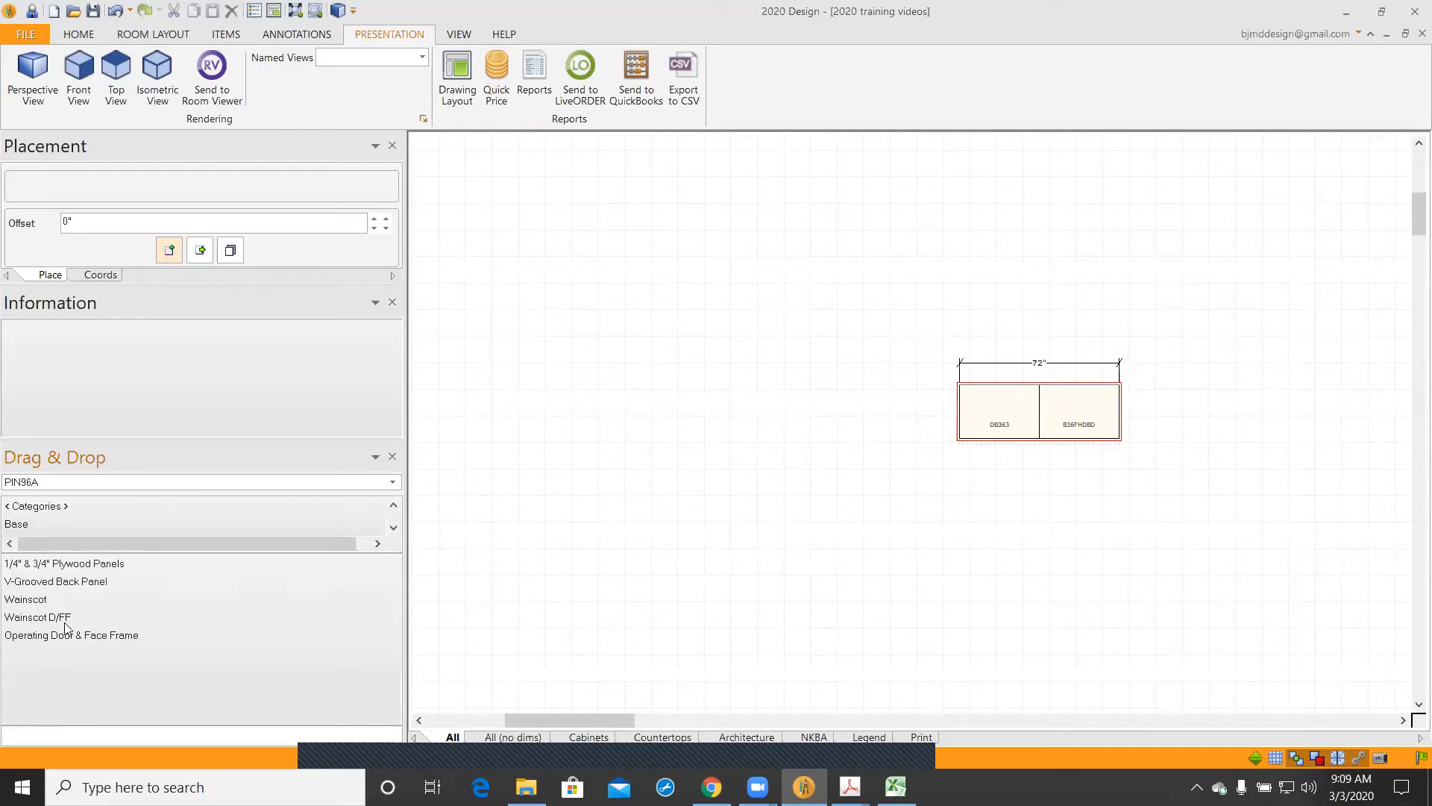
click(51, 617)
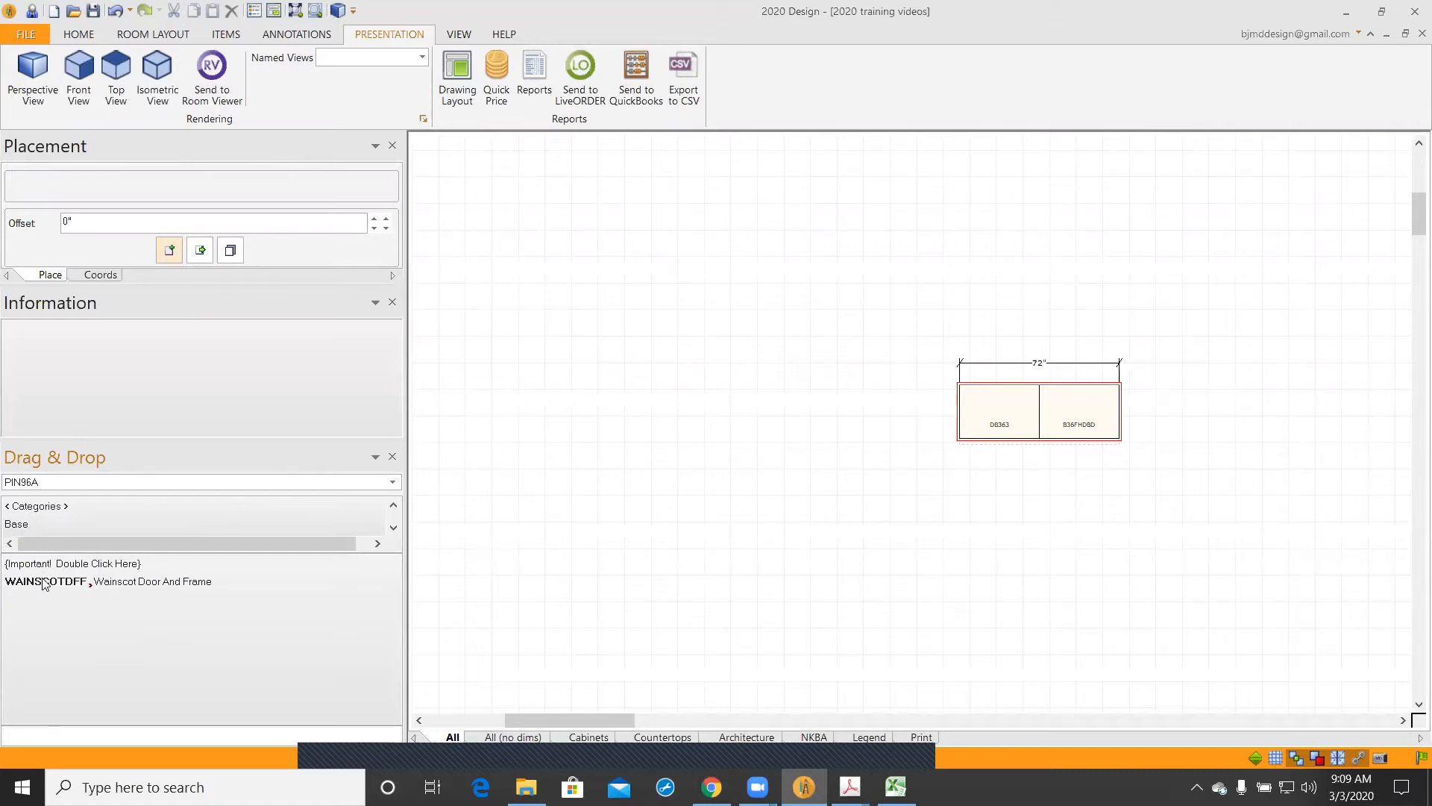
Step: Place a WAINSCOTDFF panel 72" wide in the empty floor area beside the two base cabinets
click(45, 582)
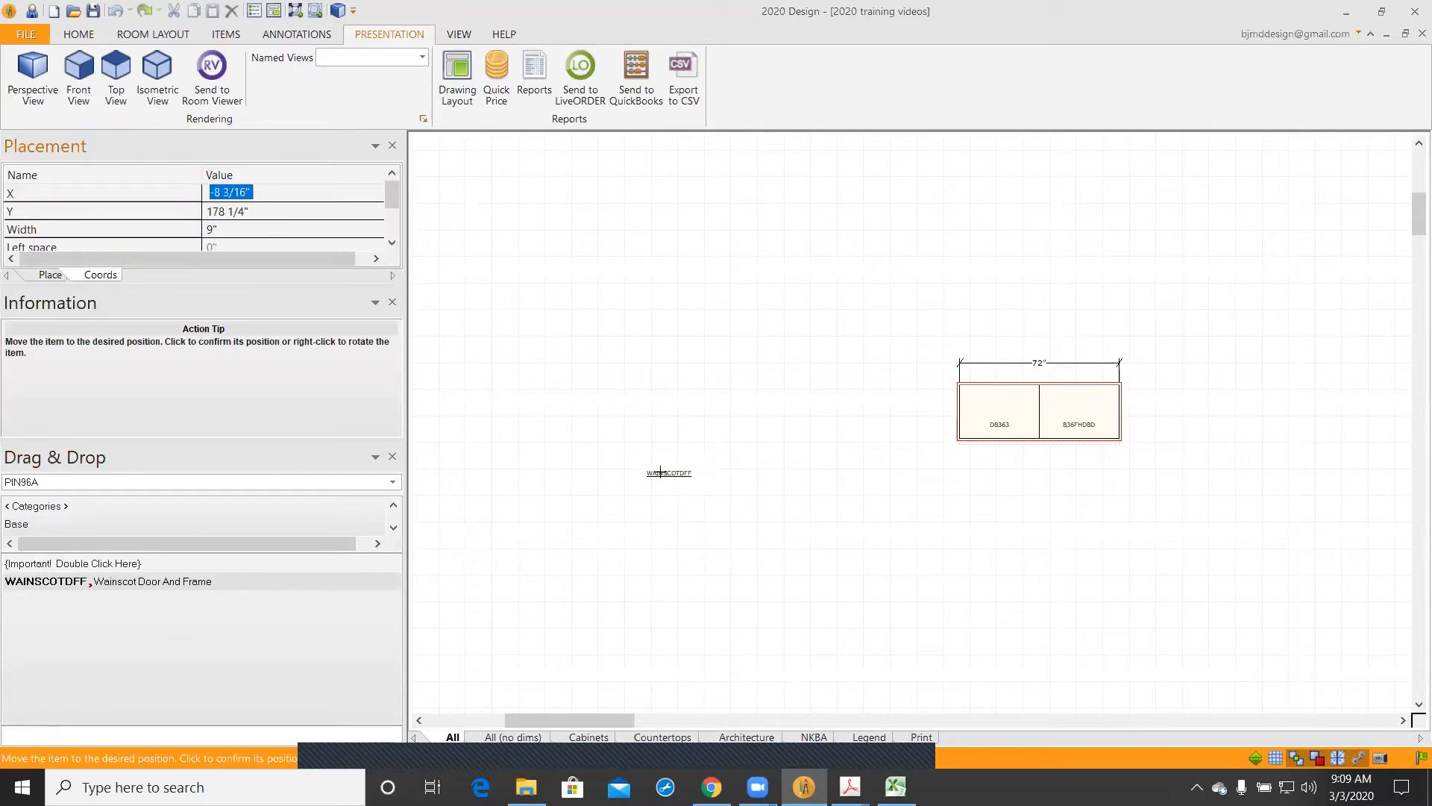
click(666, 472)
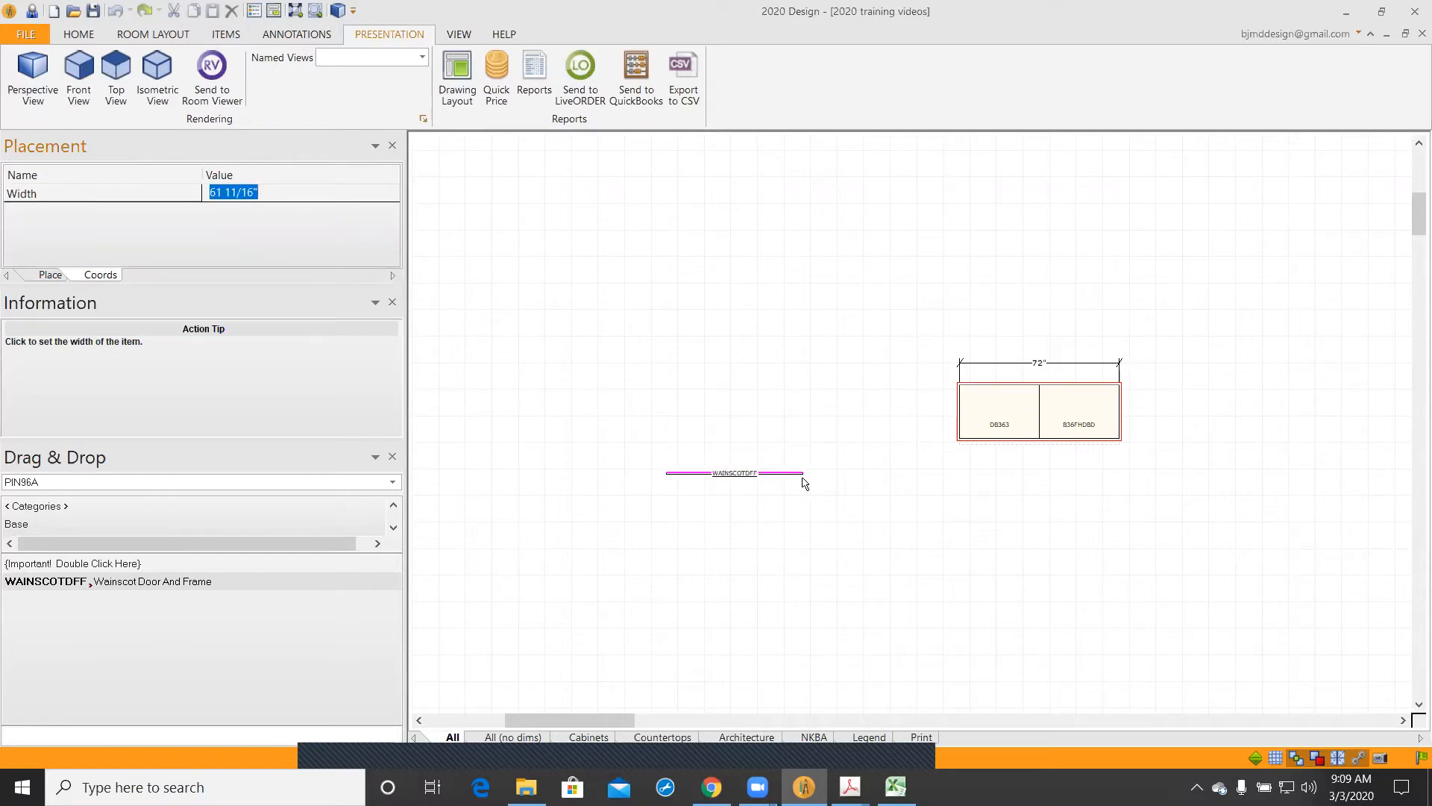
text(72)
key(Return)
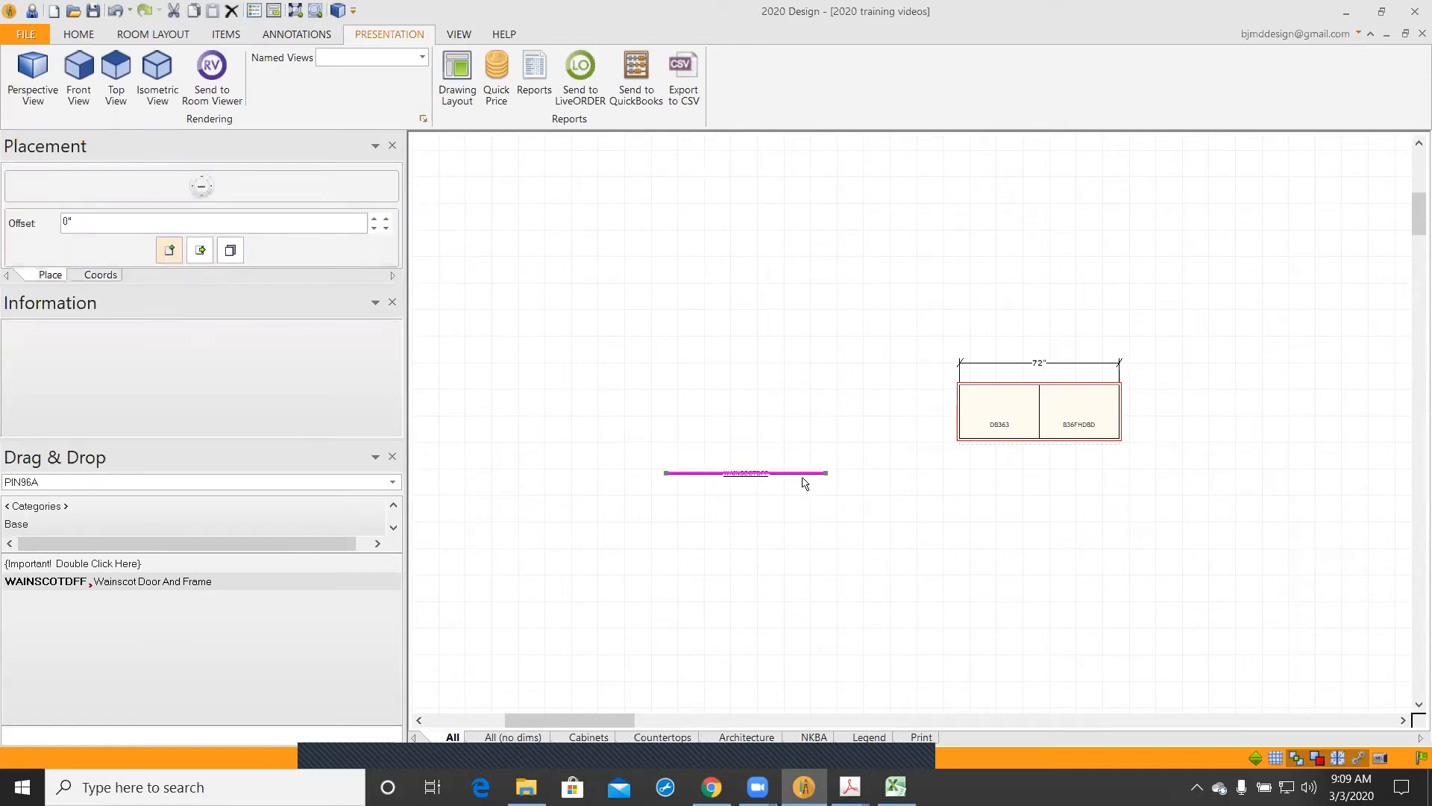
Step: Set the frame variable Stile width L of the 72" wainscot panel to 8" in its attributes
right_click(772, 477)
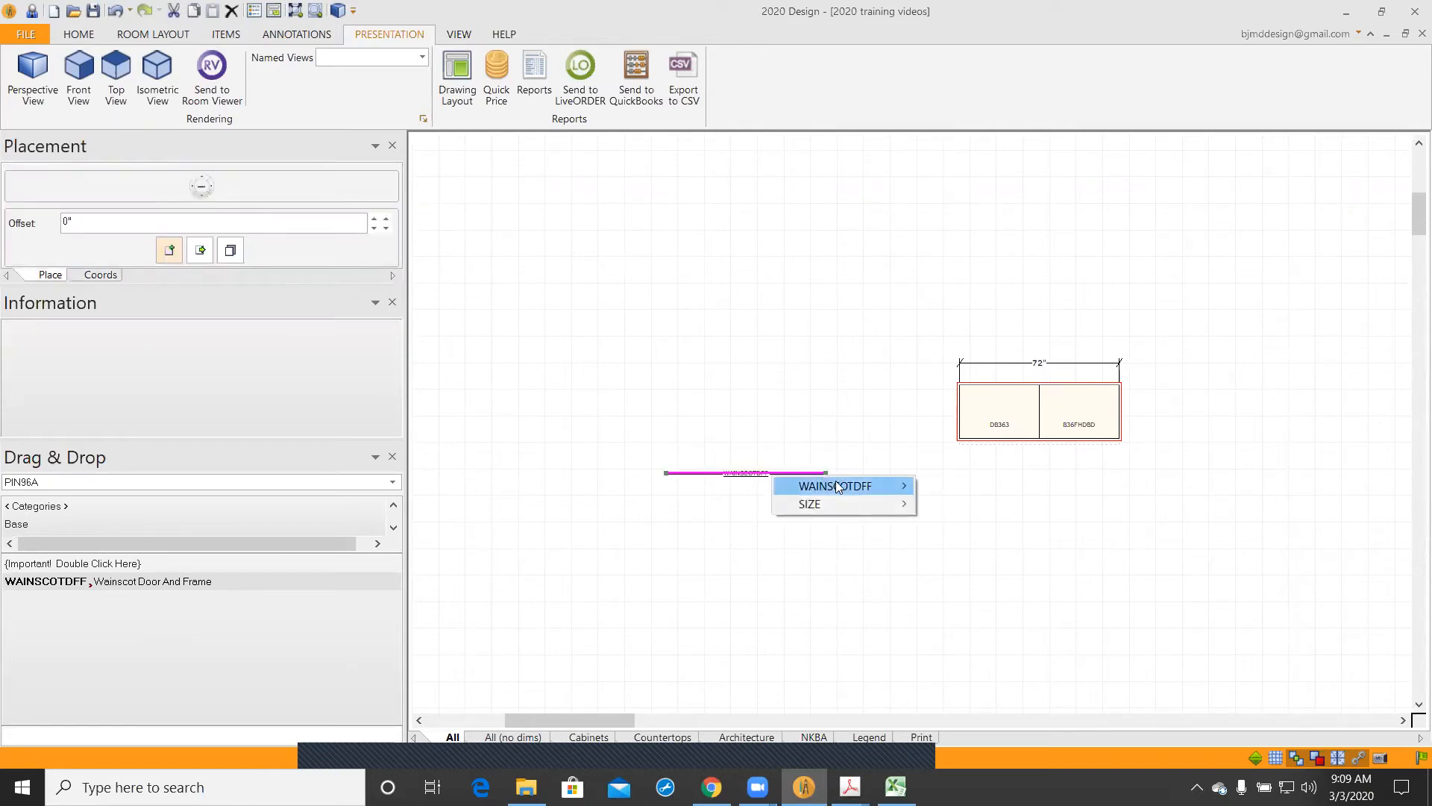
mouse_move(839, 486)
click(957, 450)
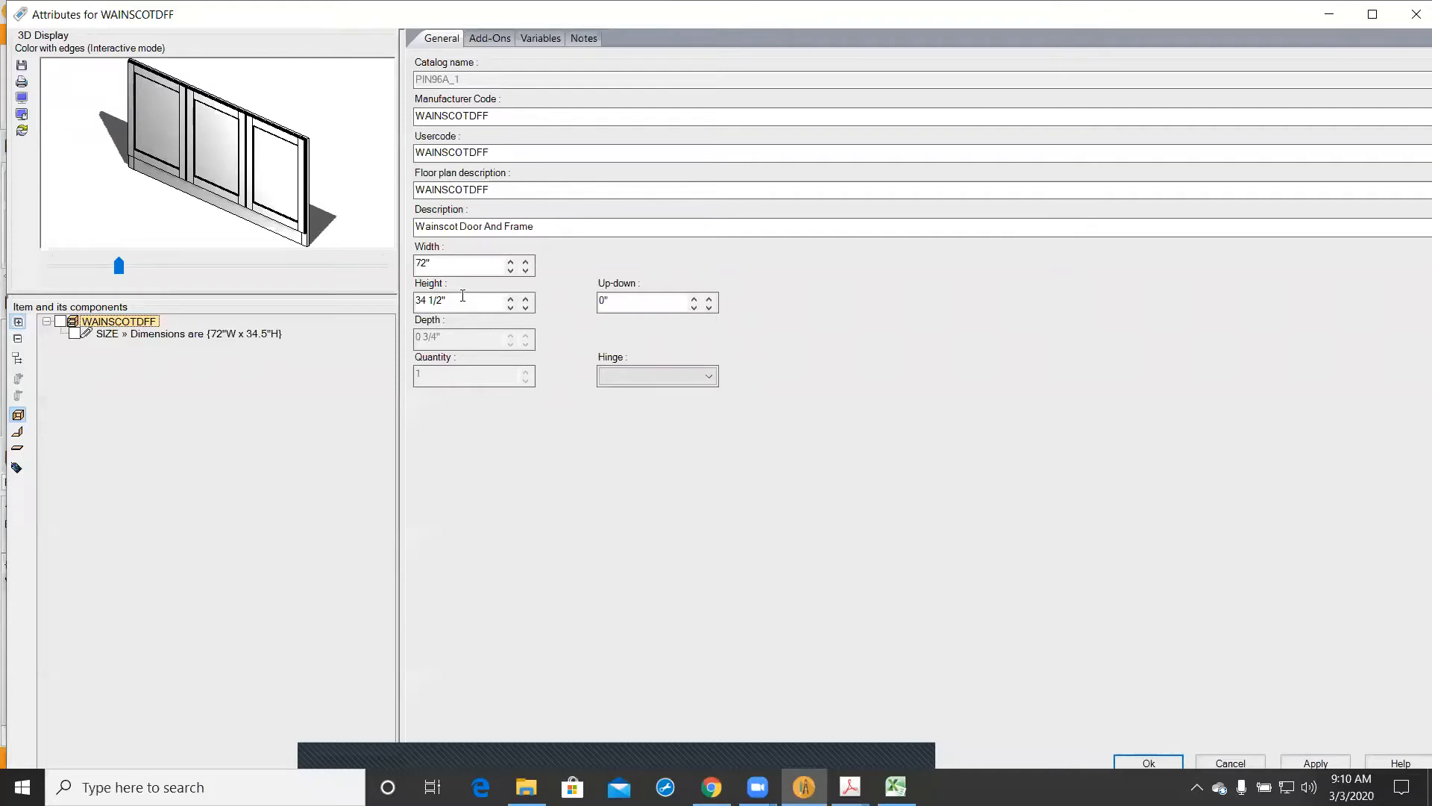
click(532, 39)
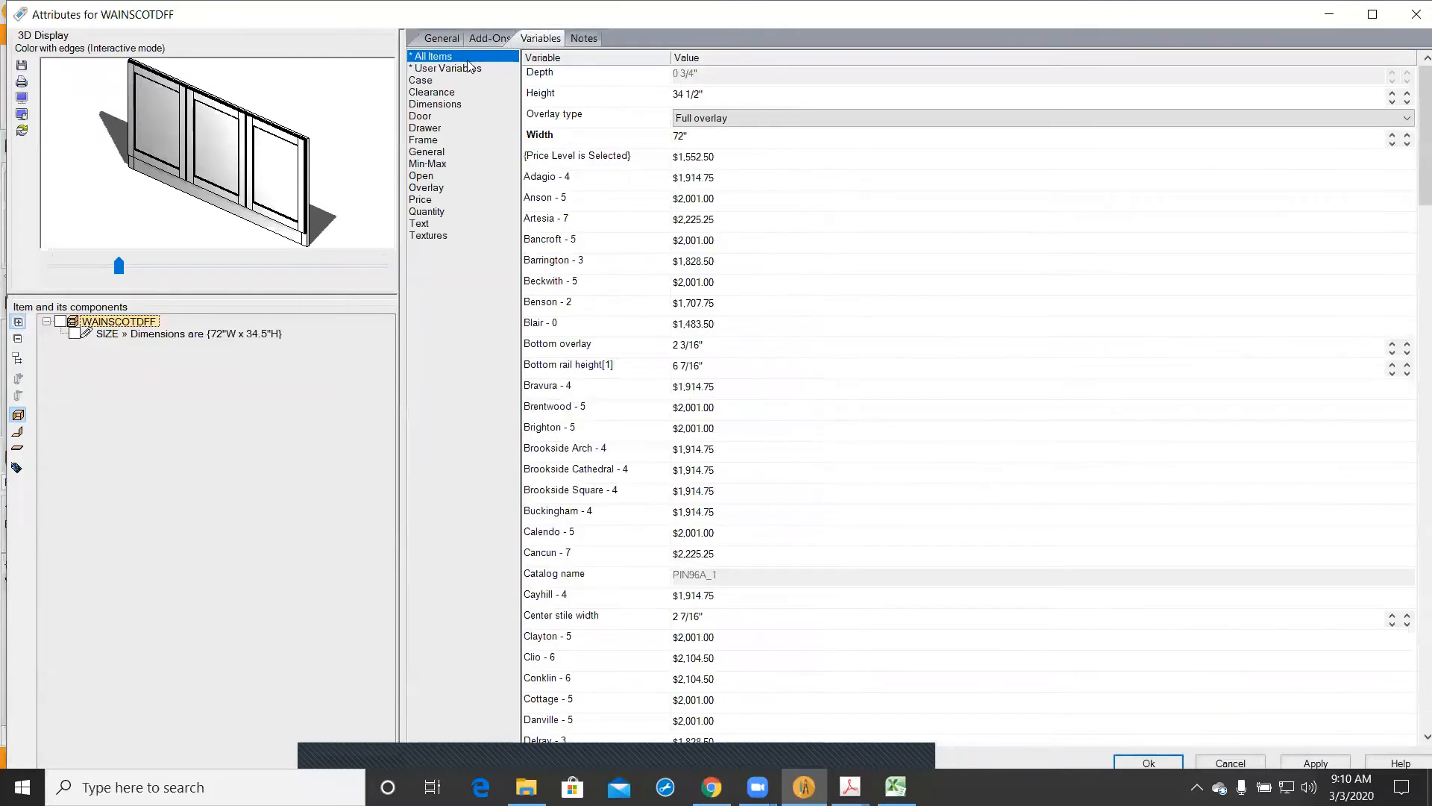
click(430, 141)
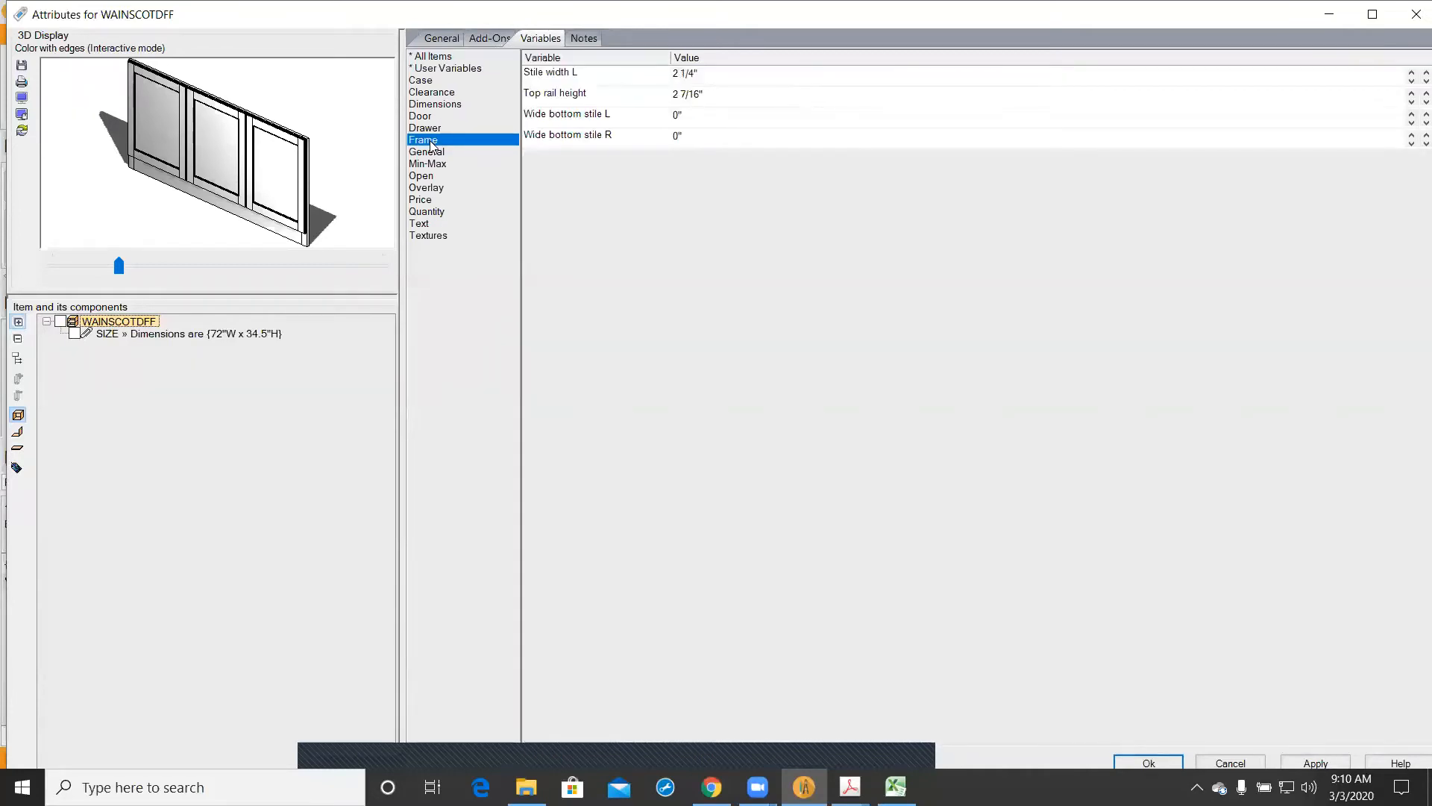
click(705, 73)
text(8)
click(708, 292)
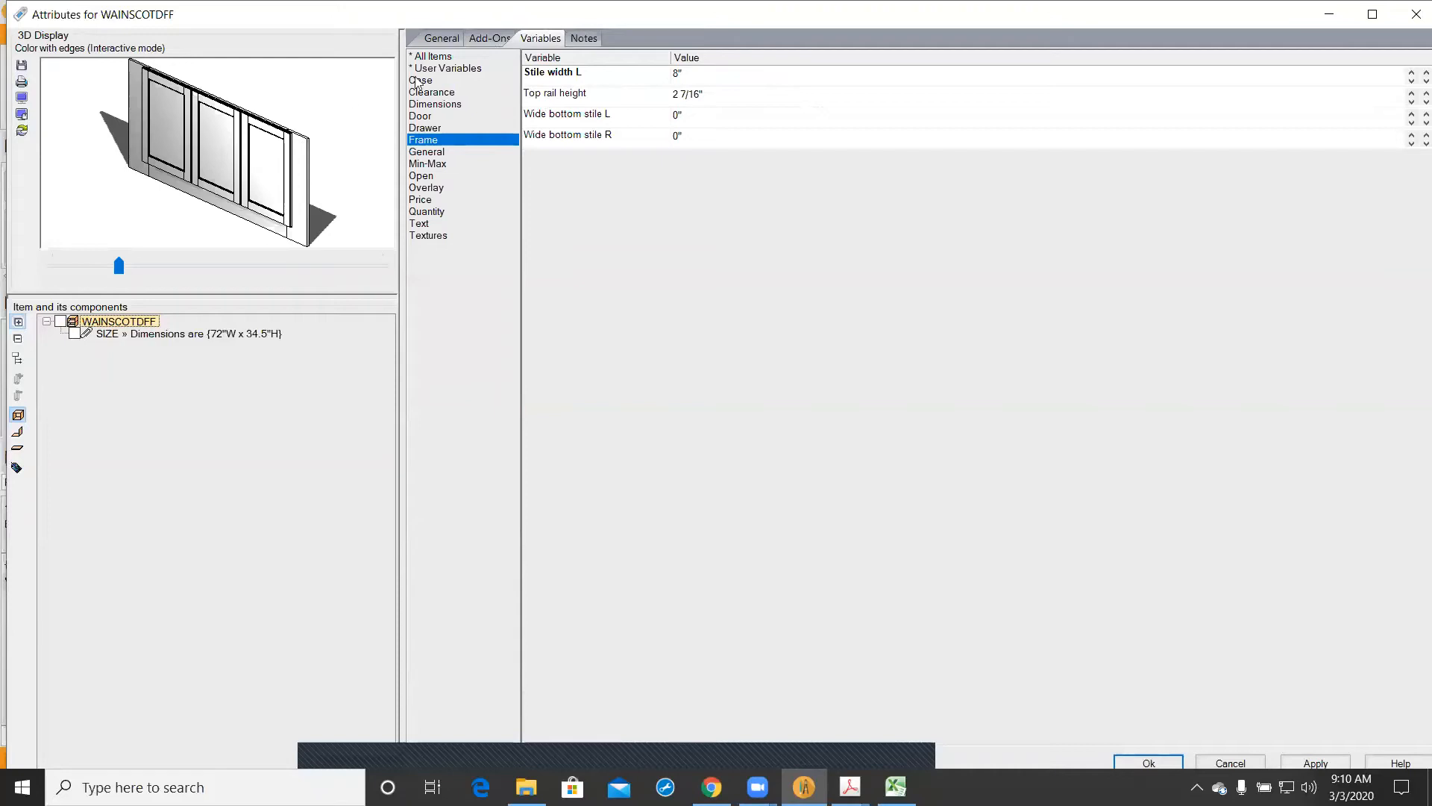
Step: Paste the note "BASE APPLICATION, 8" REVEAL LEFT AND RIGHT, 3 DOORS" into the panel's notes and confirm the attributes
click(586, 38)
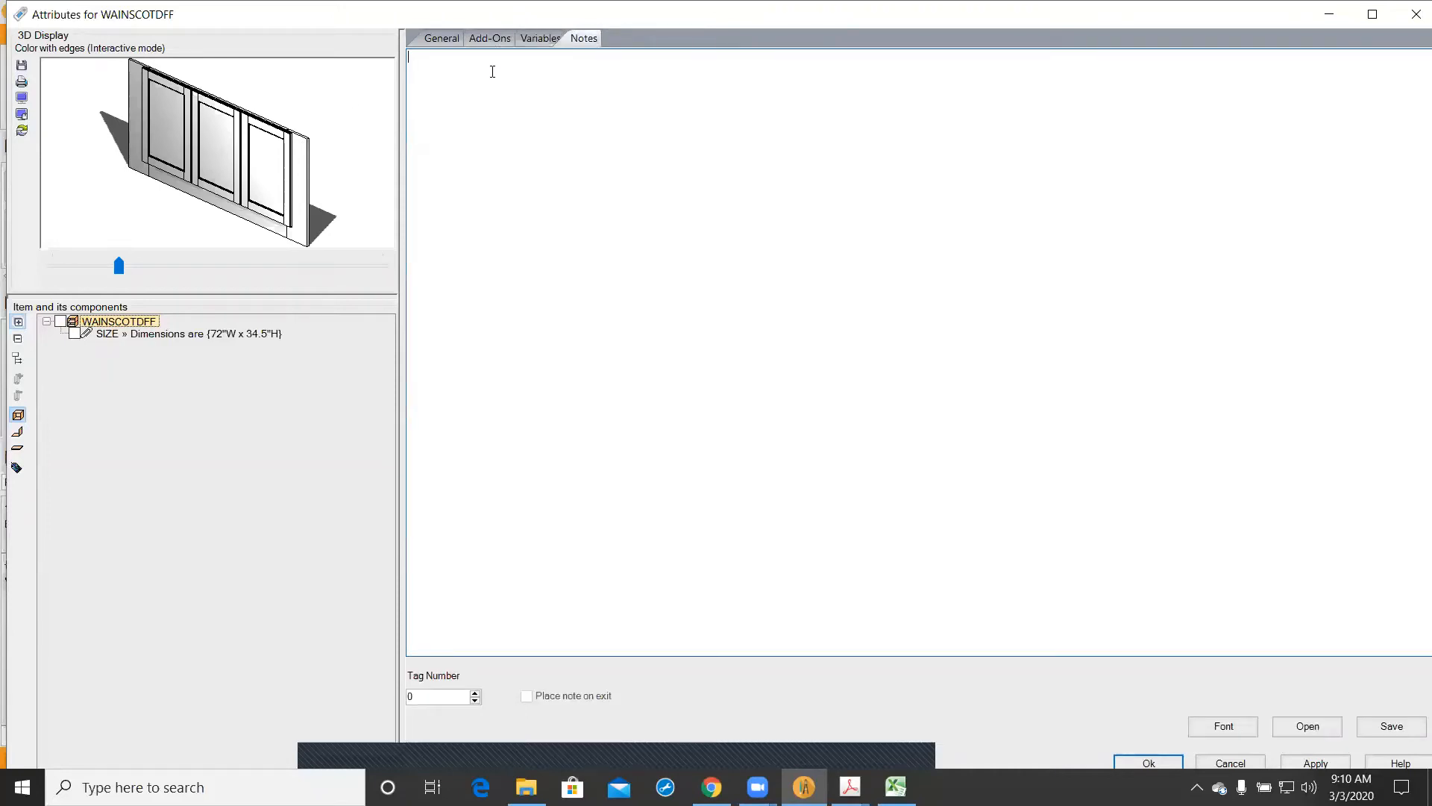
right_click(493, 68)
click(532, 142)
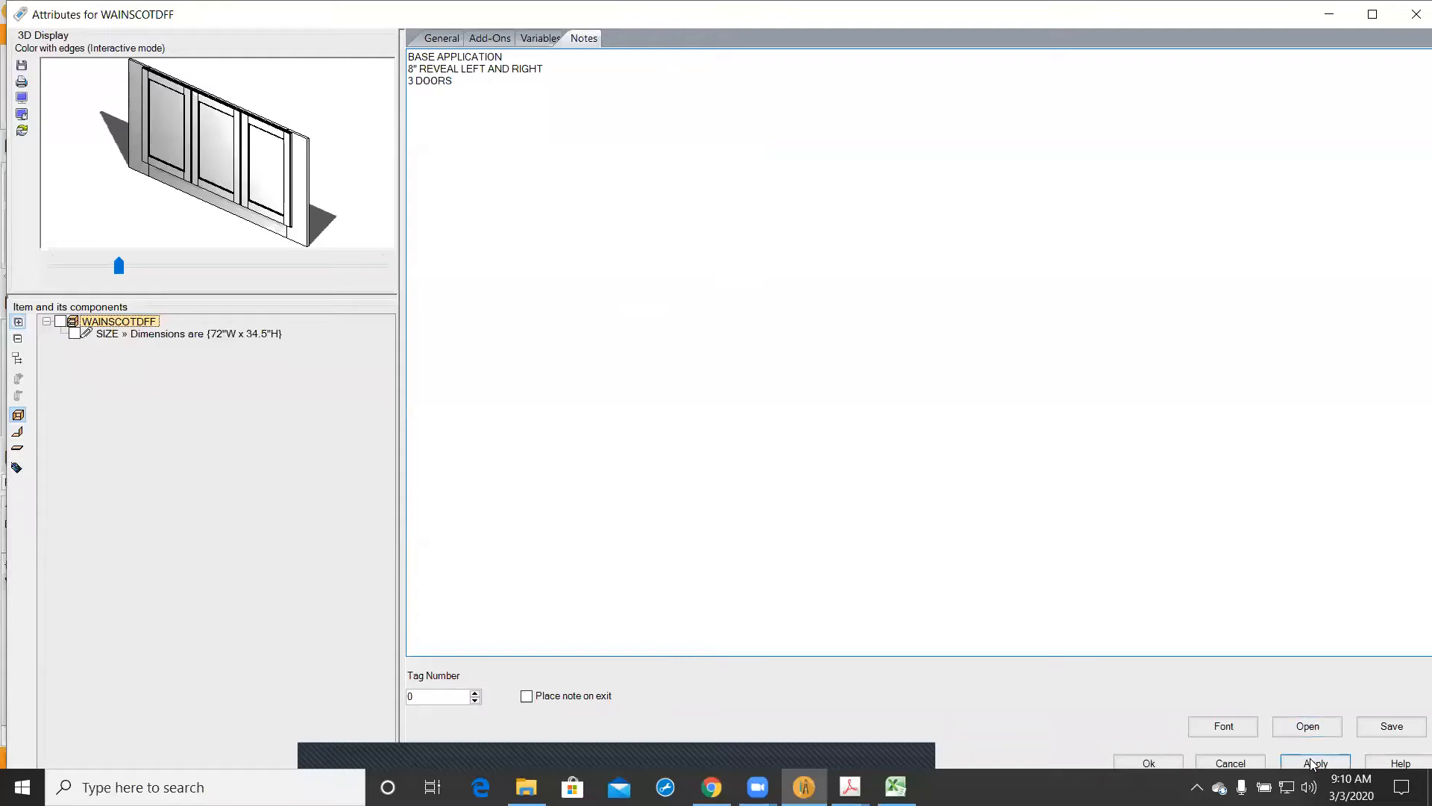
click(1128, 759)
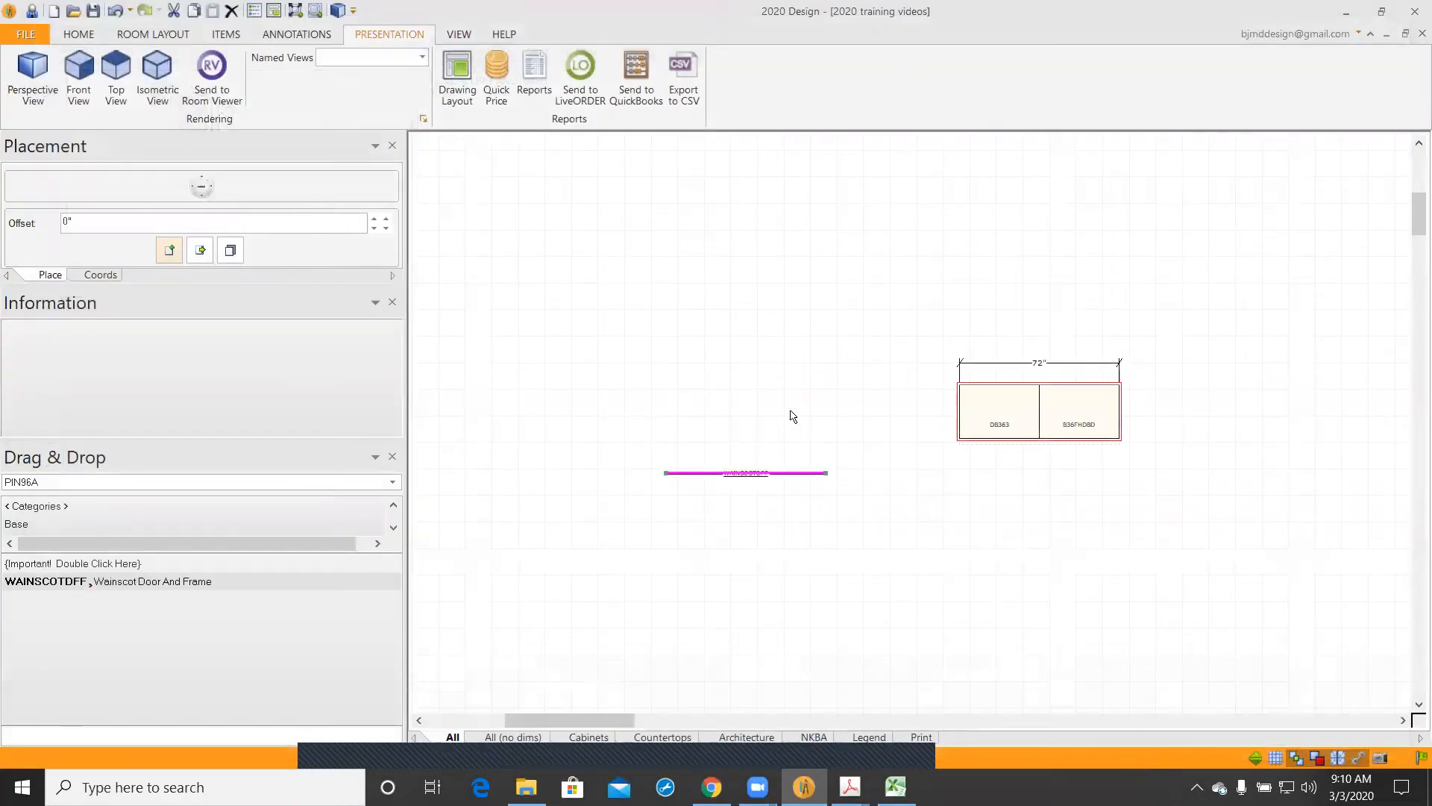
Step: Rotate the 72" wainscot panel to 180° and move it against the back of the two base cabinets
right_click(754, 473)
mouse_move(816, 482)
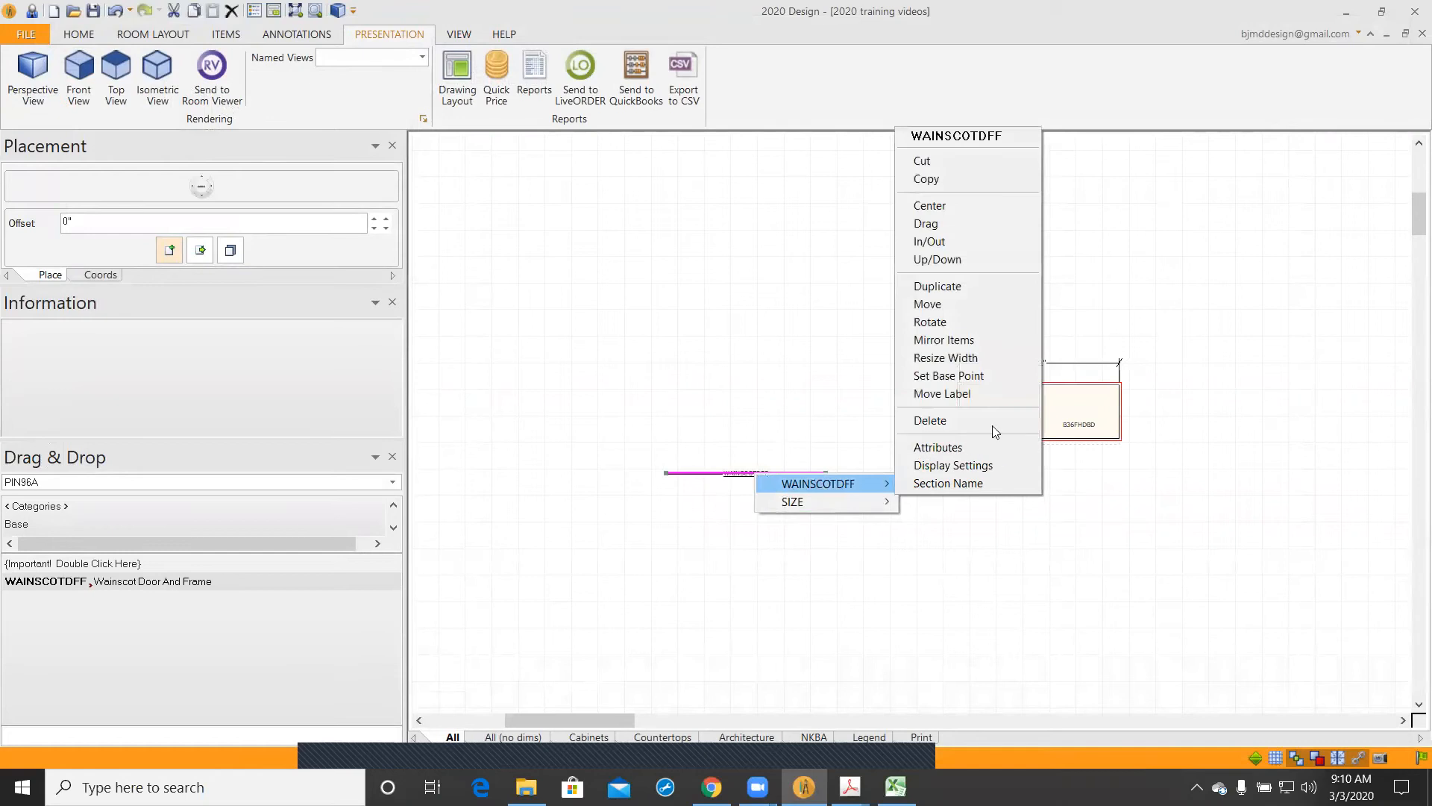
click(974, 323)
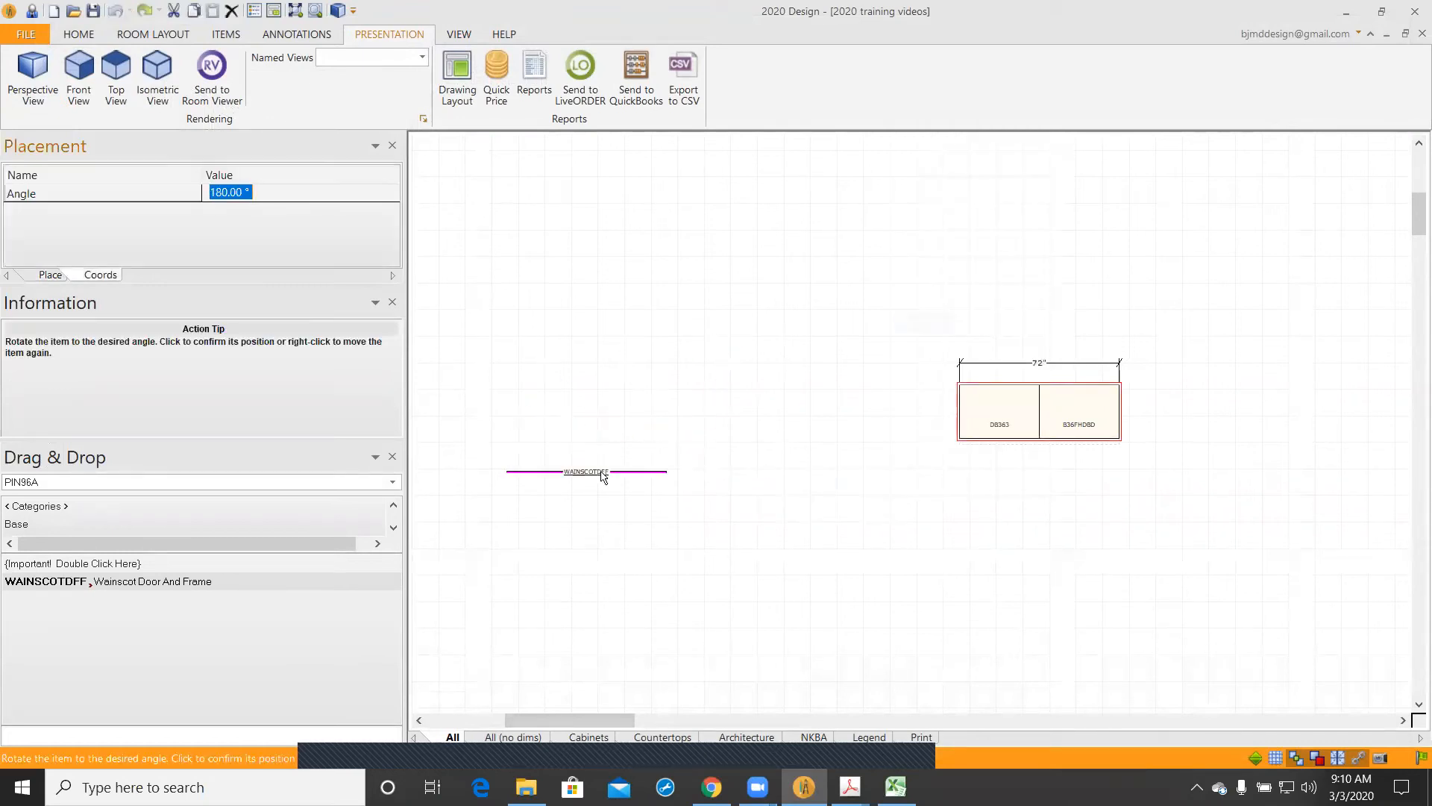
click(595, 475)
drag(595, 474, 1040, 390)
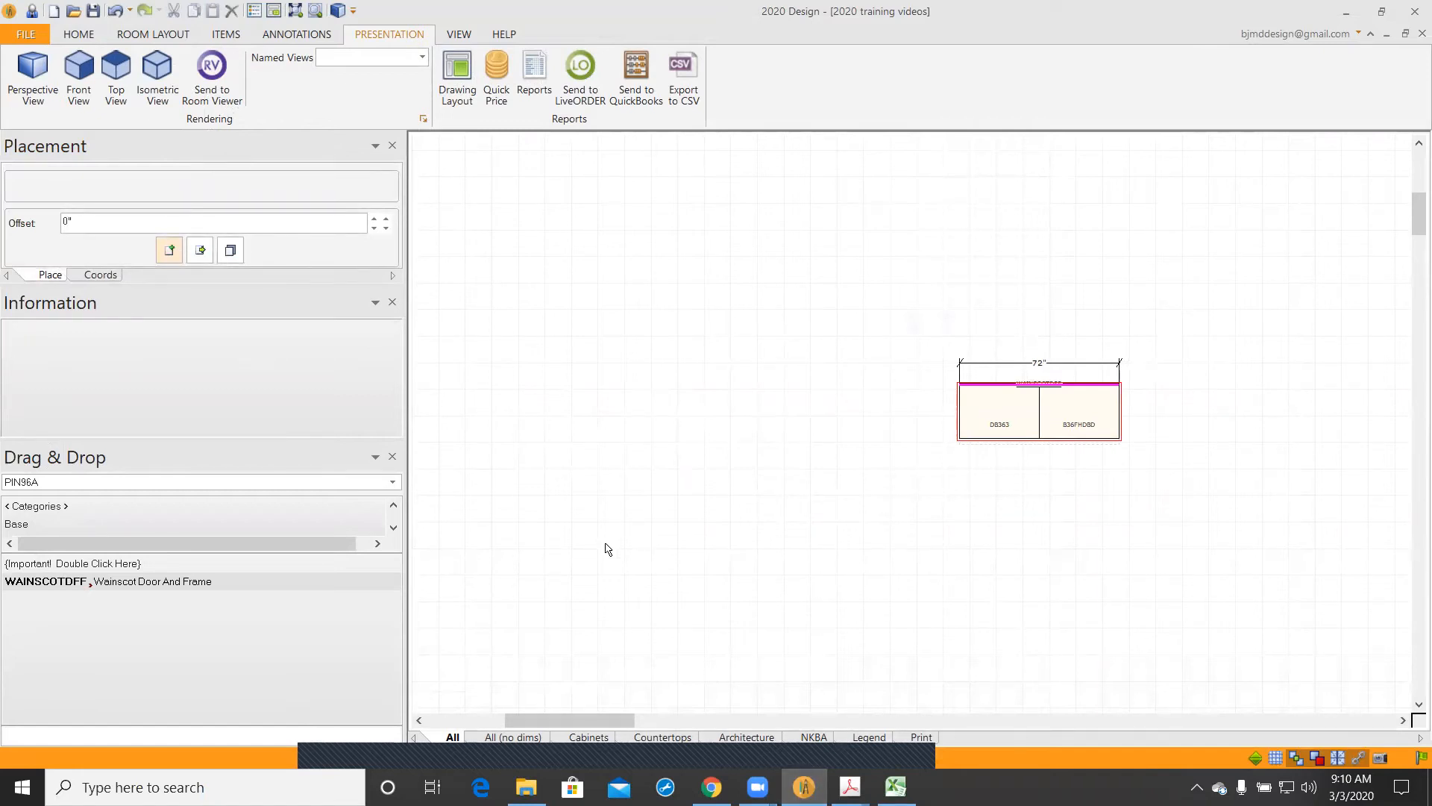
Step: Place a second WAINSCOTDFF panel 60" wide in the empty floor area beside the cabinets
click(79, 586)
click(585, 448)
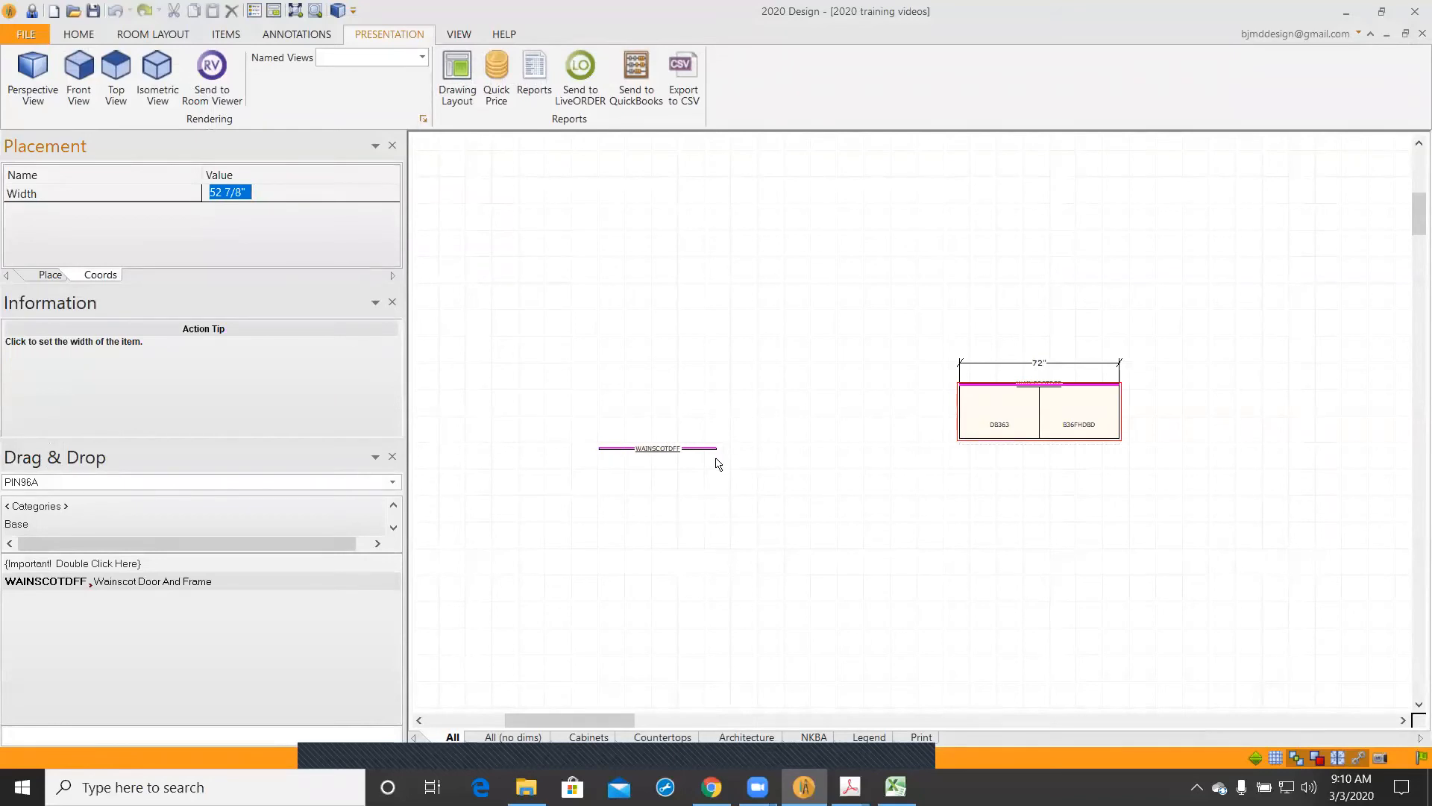
text(60)
key(Return)
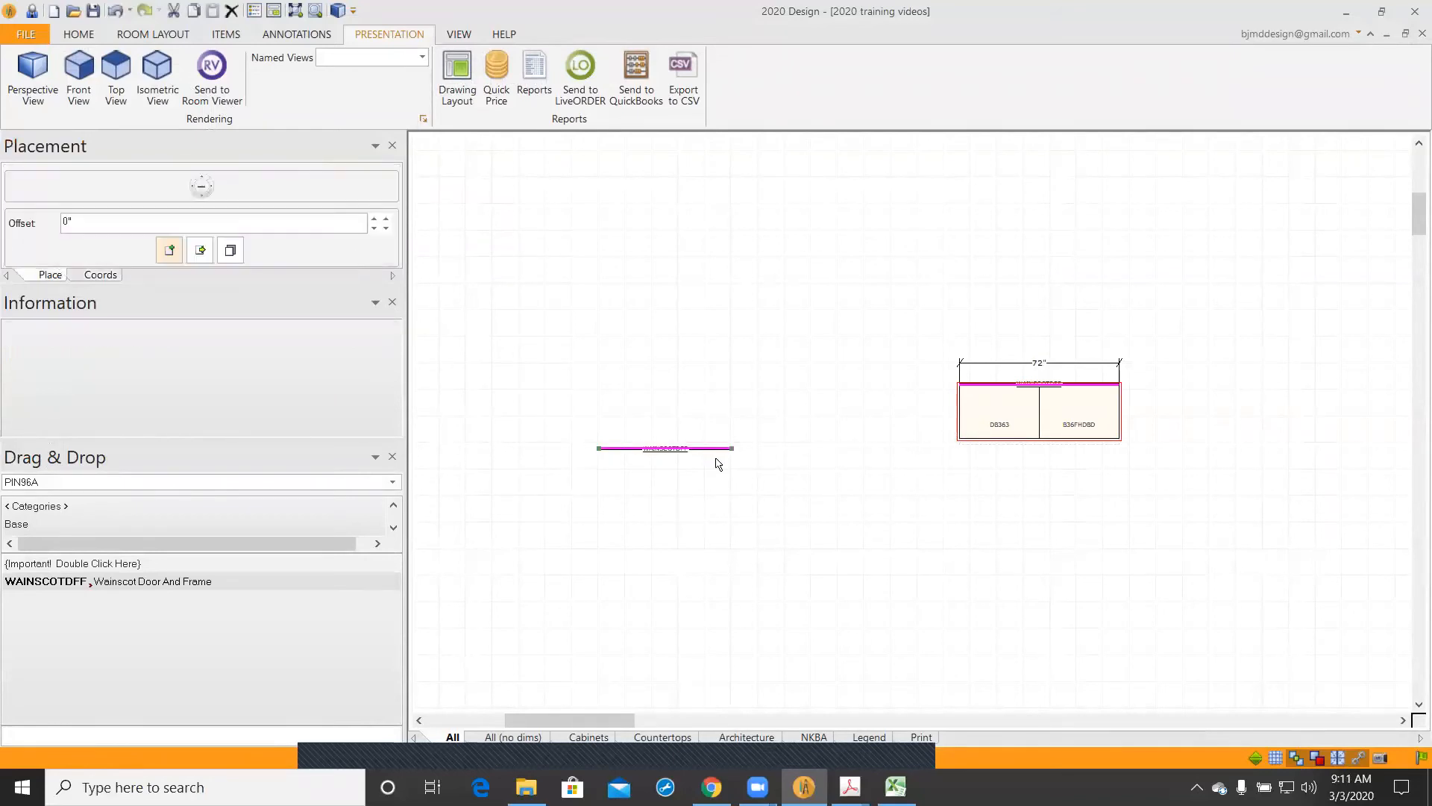
Step: Open the 60" wainscot panel's attributes, show its 3D preview in color with edges, and set the height to 42"
right_click(687, 502)
right_click(665, 450)
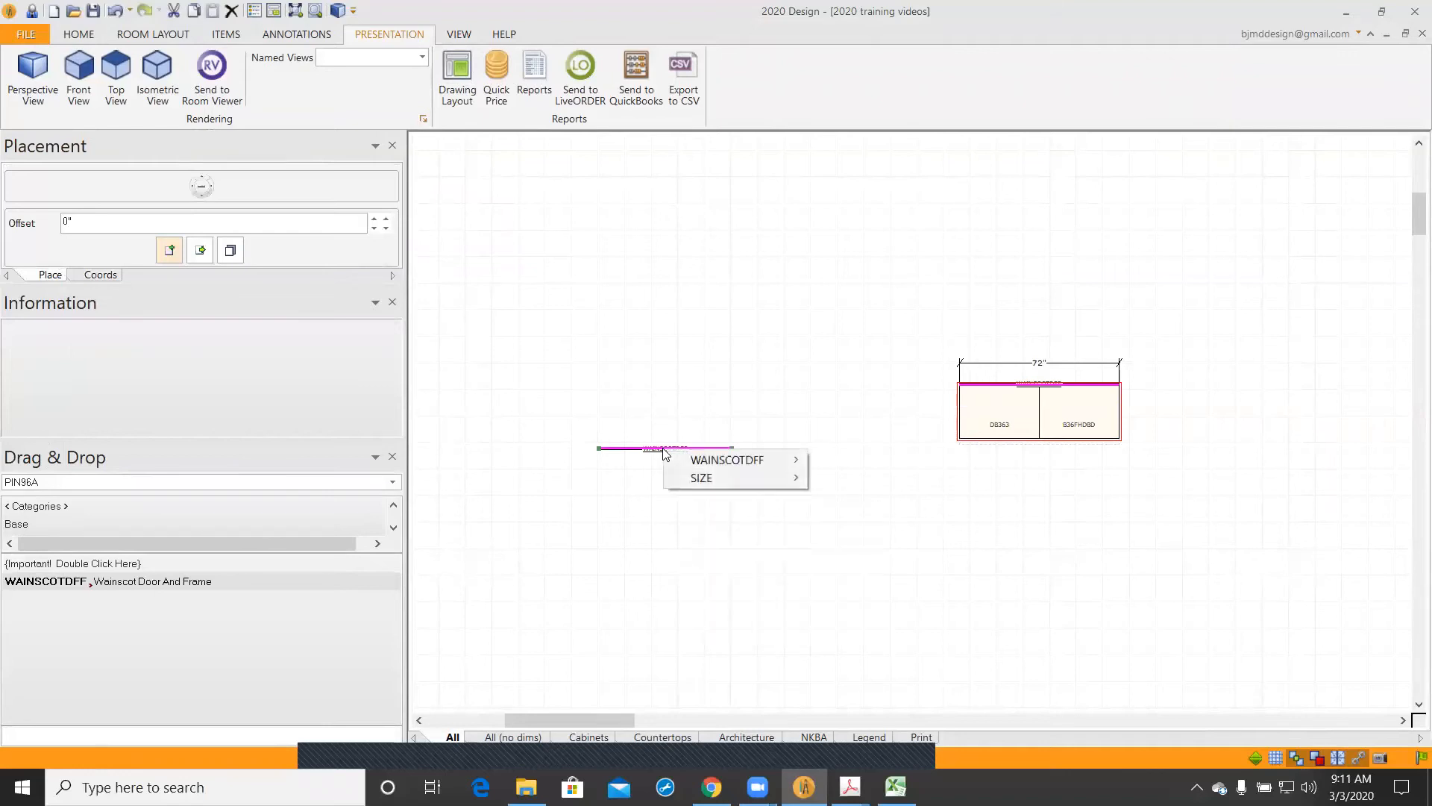
mouse_move(708, 459)
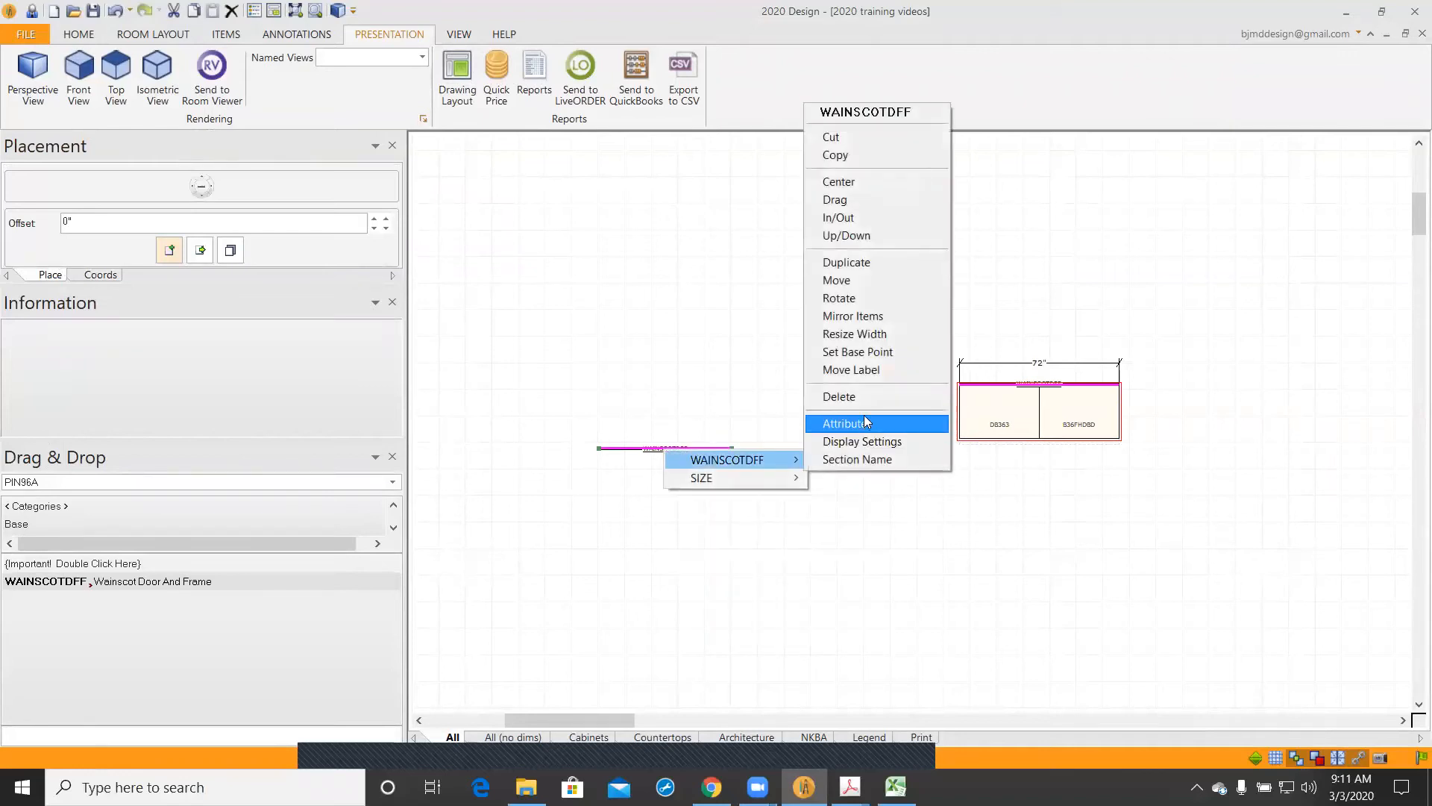
click(863, 419)
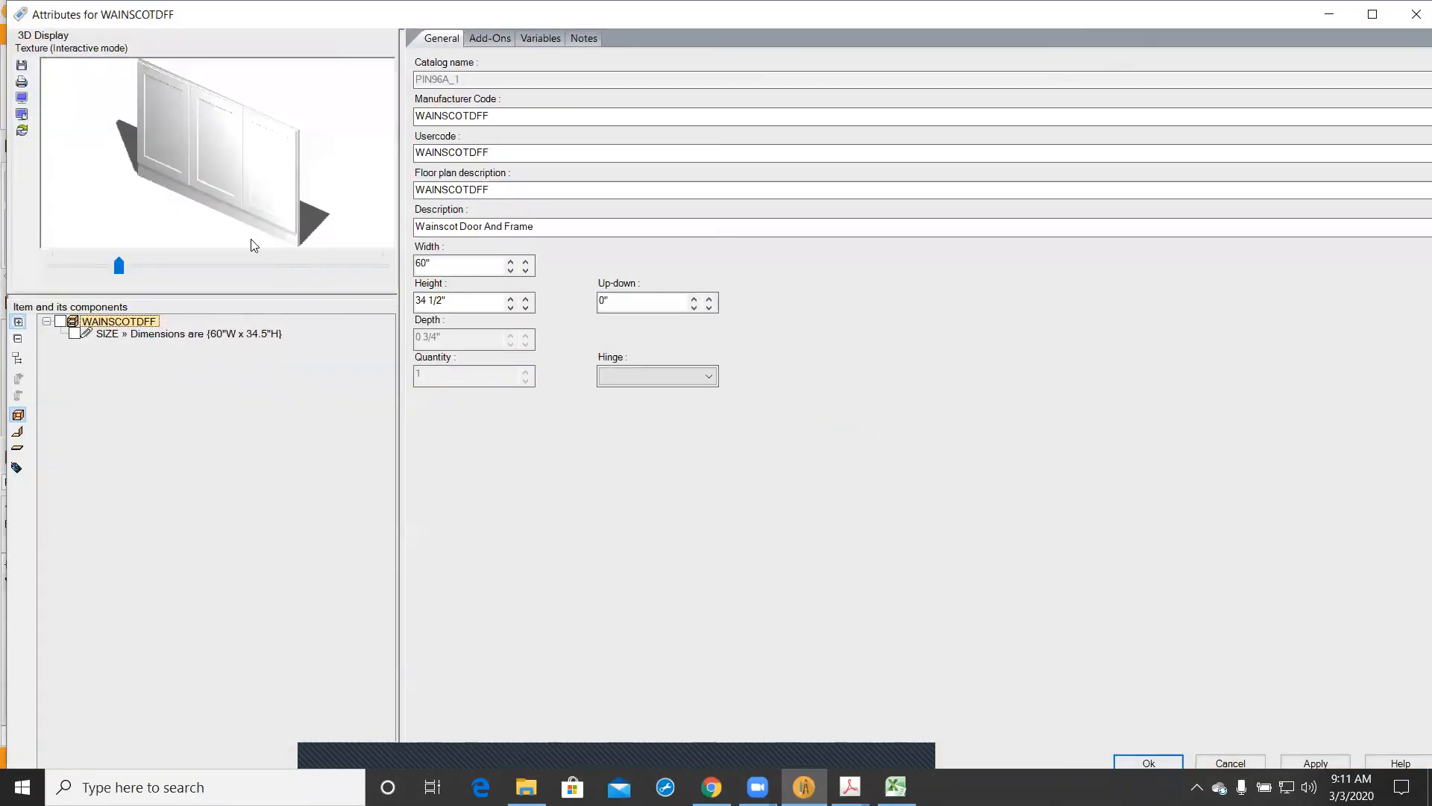
double_click(272, 201)
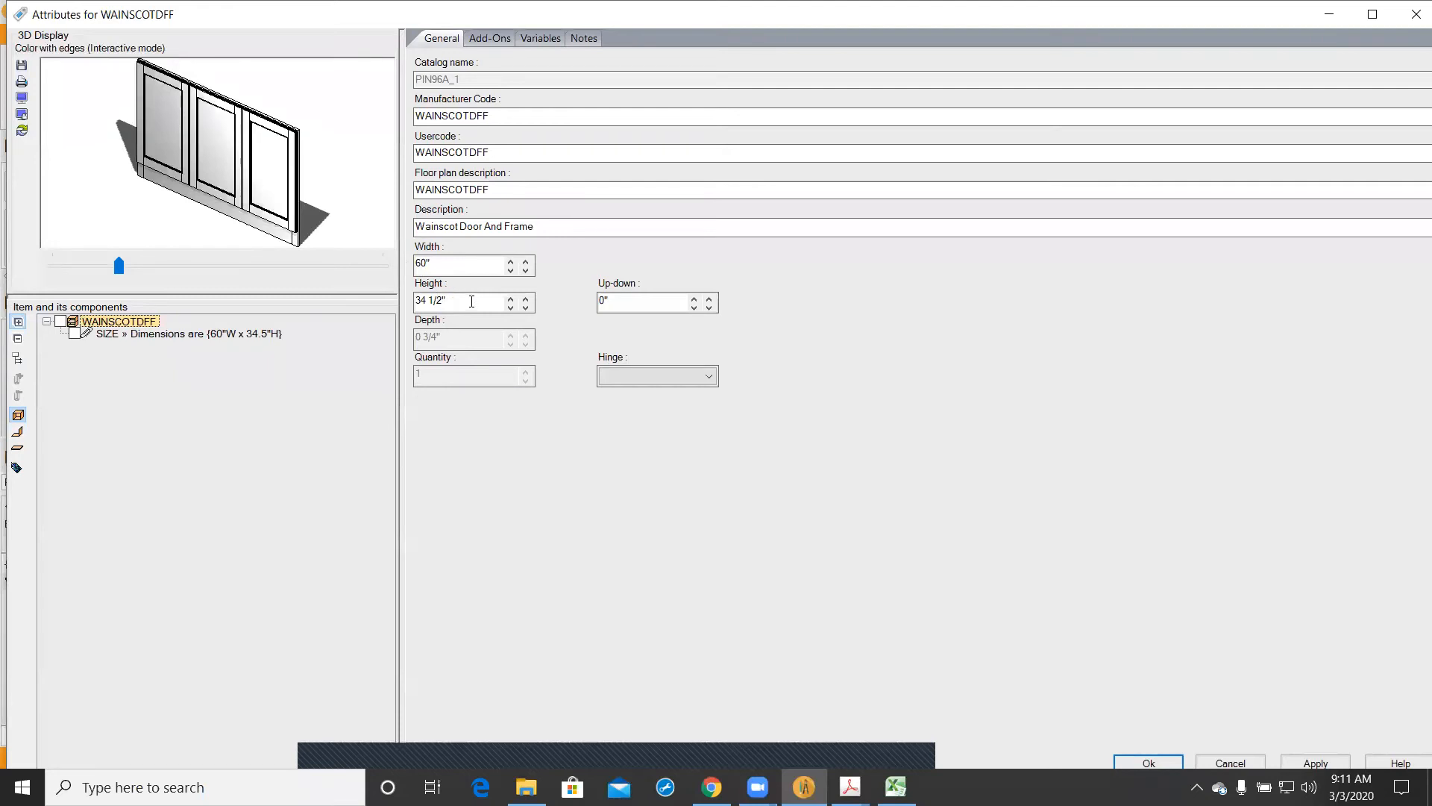
double_click(470, 301)
text(42)
click(488, 265)
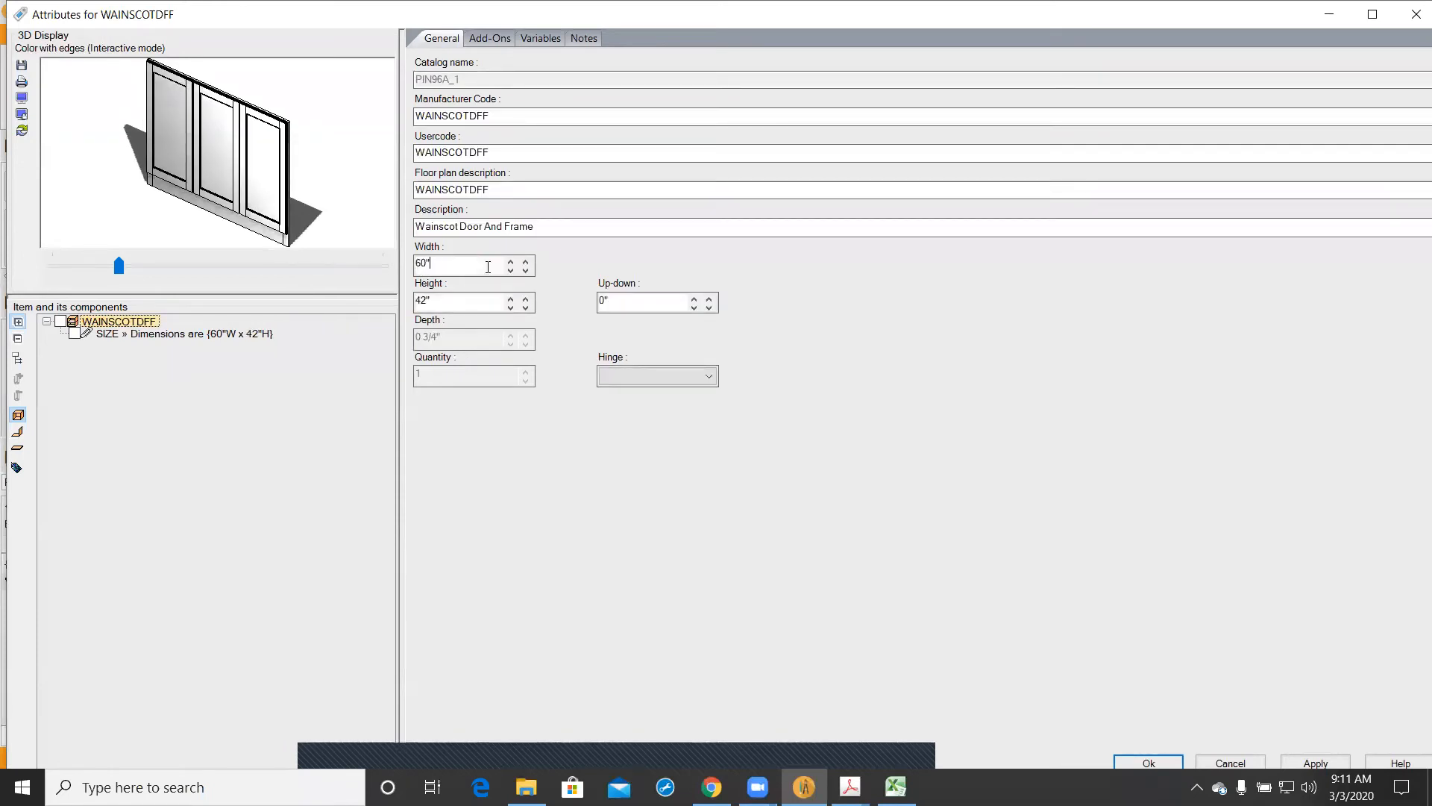
Step: Set the dimension variable Bottom rail height[1] of the 60" wainscot panel to 2 7/16"
click(543, 39)
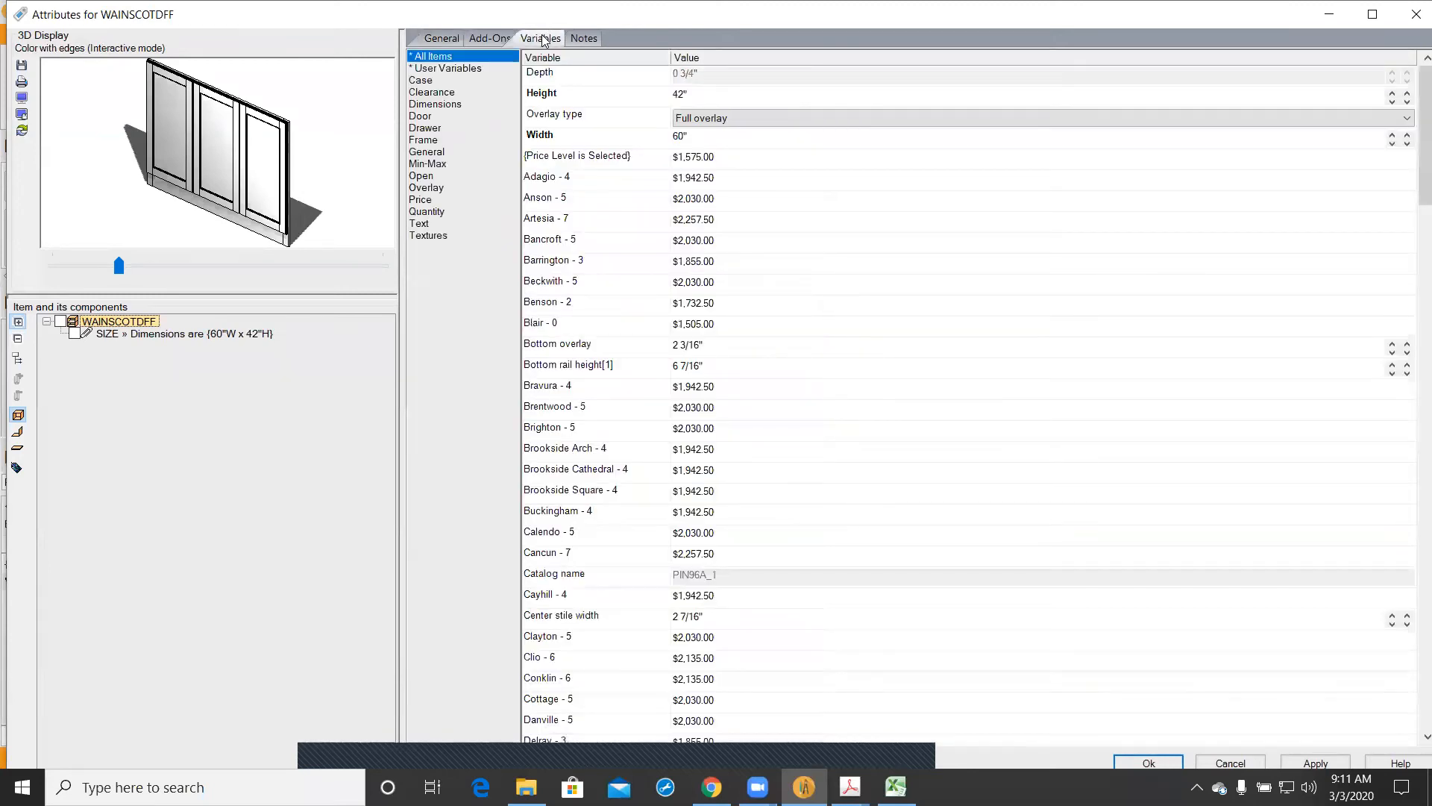
click(448, 105)
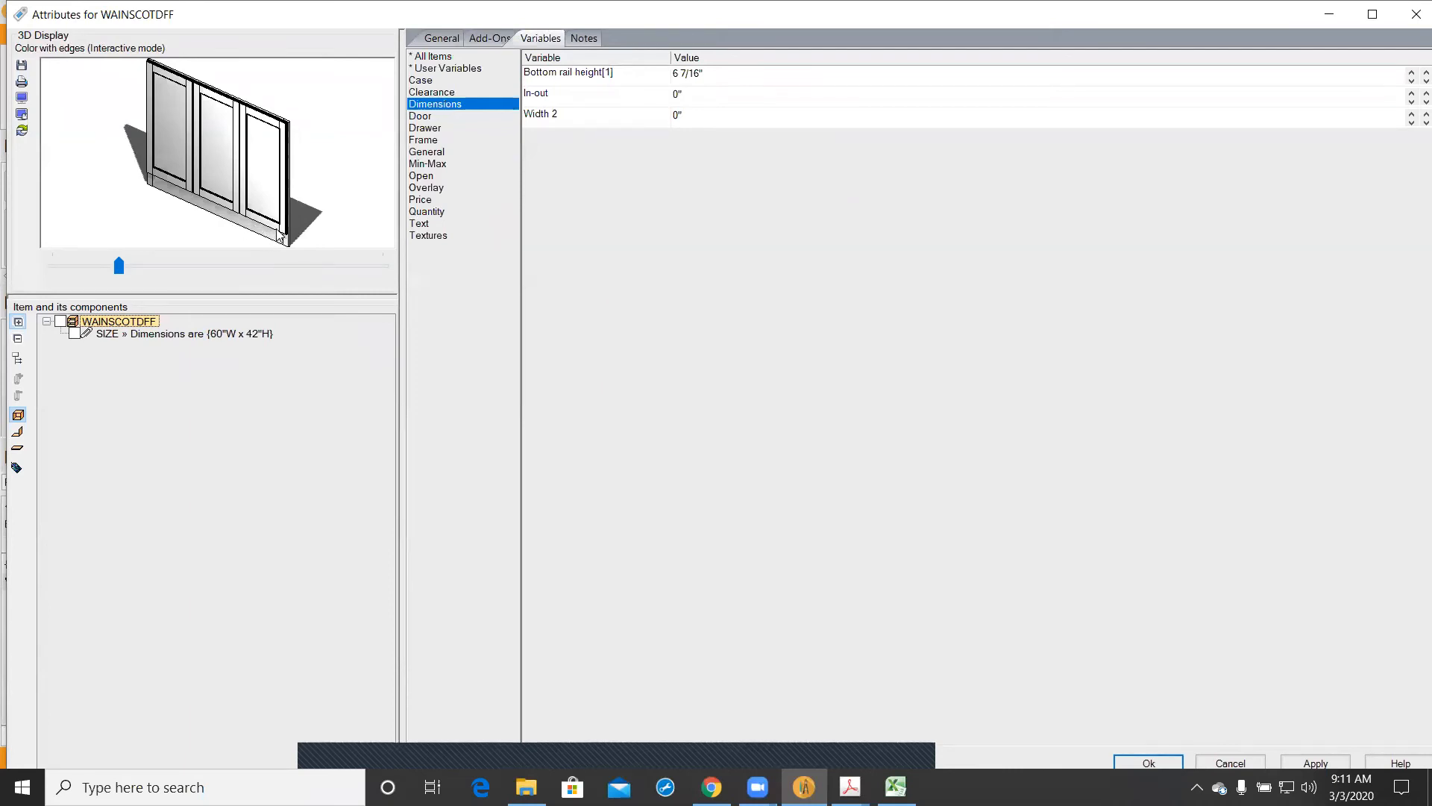
double_click(674, 74)
text(2)
click(714, 255)
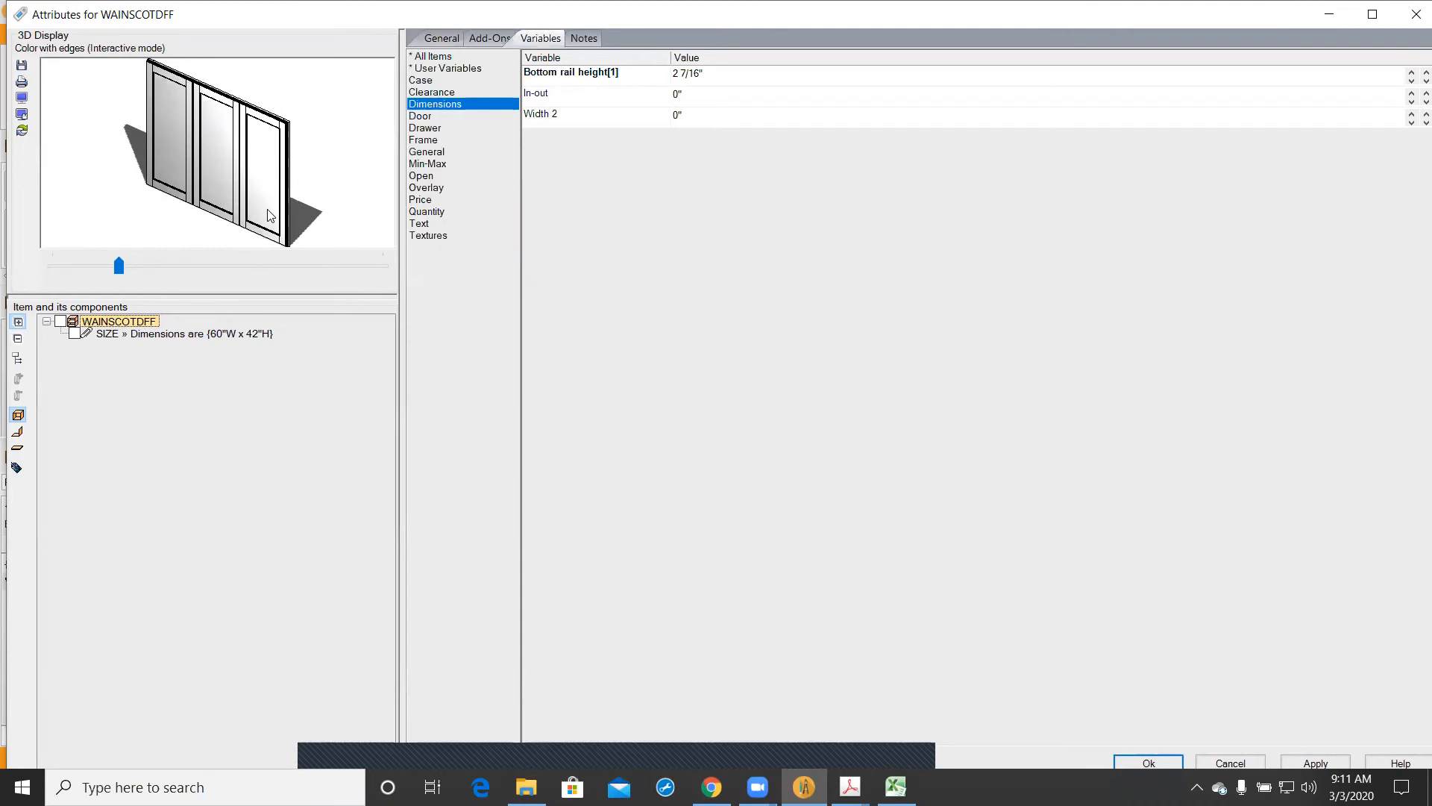
Step: Set the quantity variable Door qty 1 of the 60" wainscot panel to 4
click(432, 213)
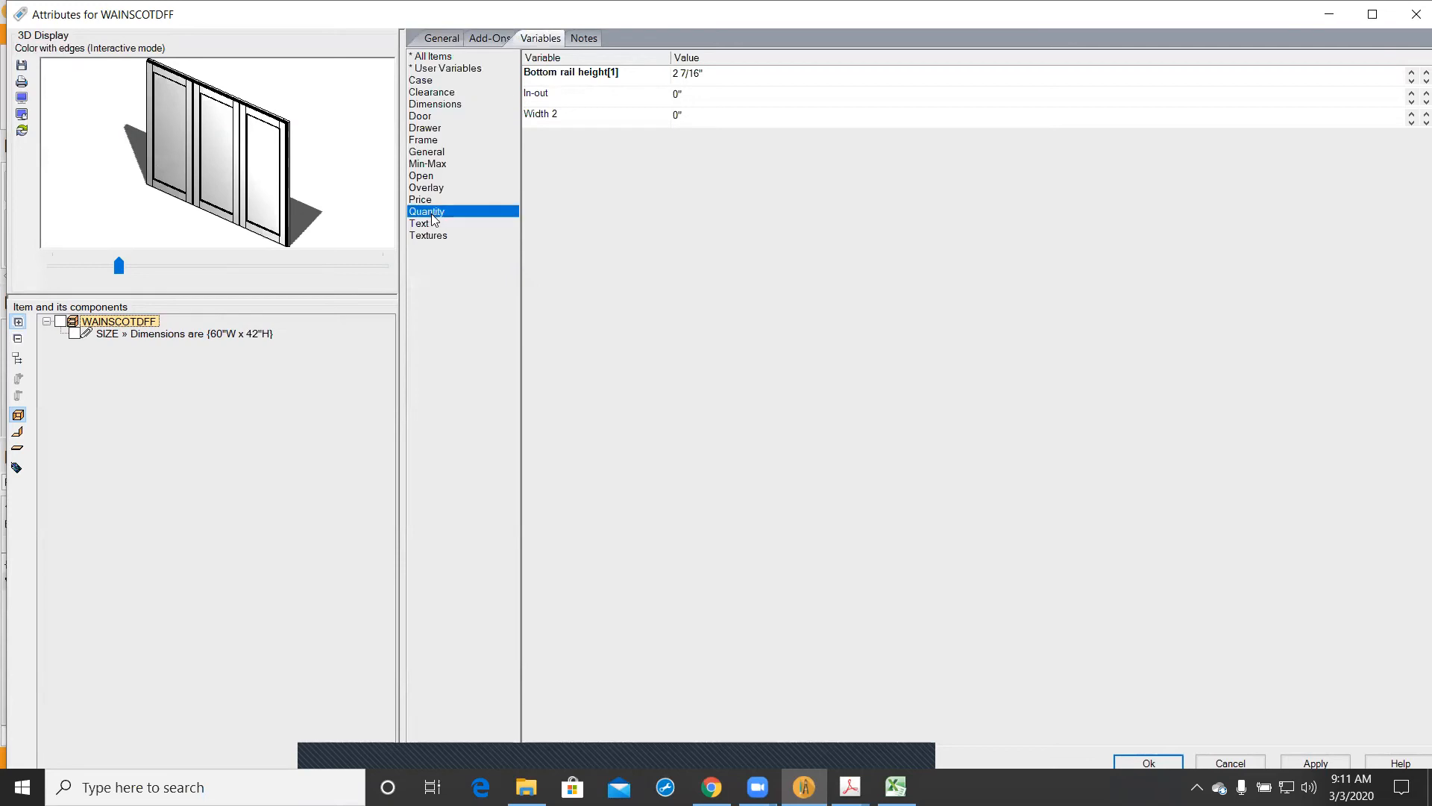
click(676, 73)
text(4)
click(700, 200)
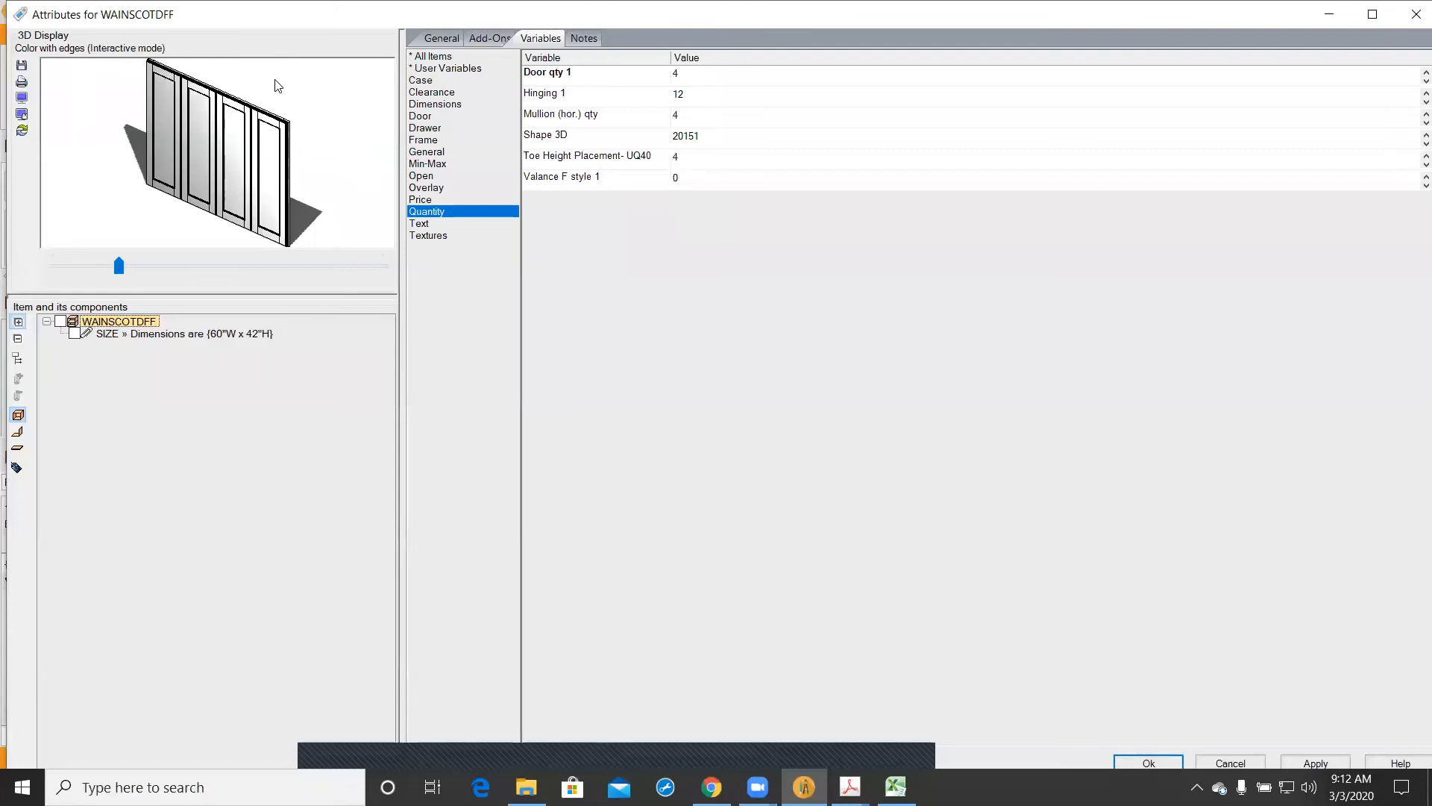
Step: Set the frame variable Top rail height of the 60" wainscot panel to 3 7/16"
click(430, 143)
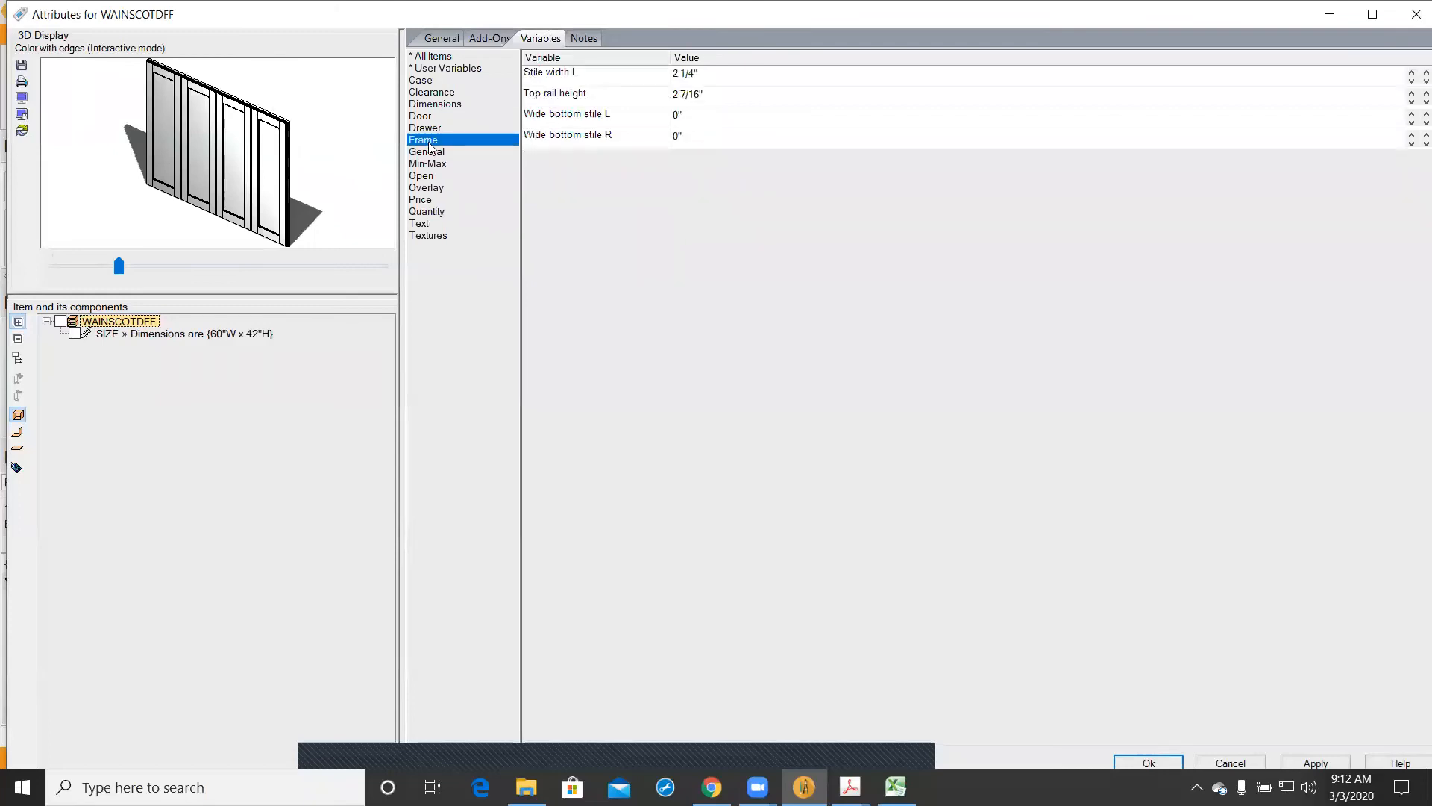
drag(679, 94, 669, 97)
text(3)
click(834, 280)
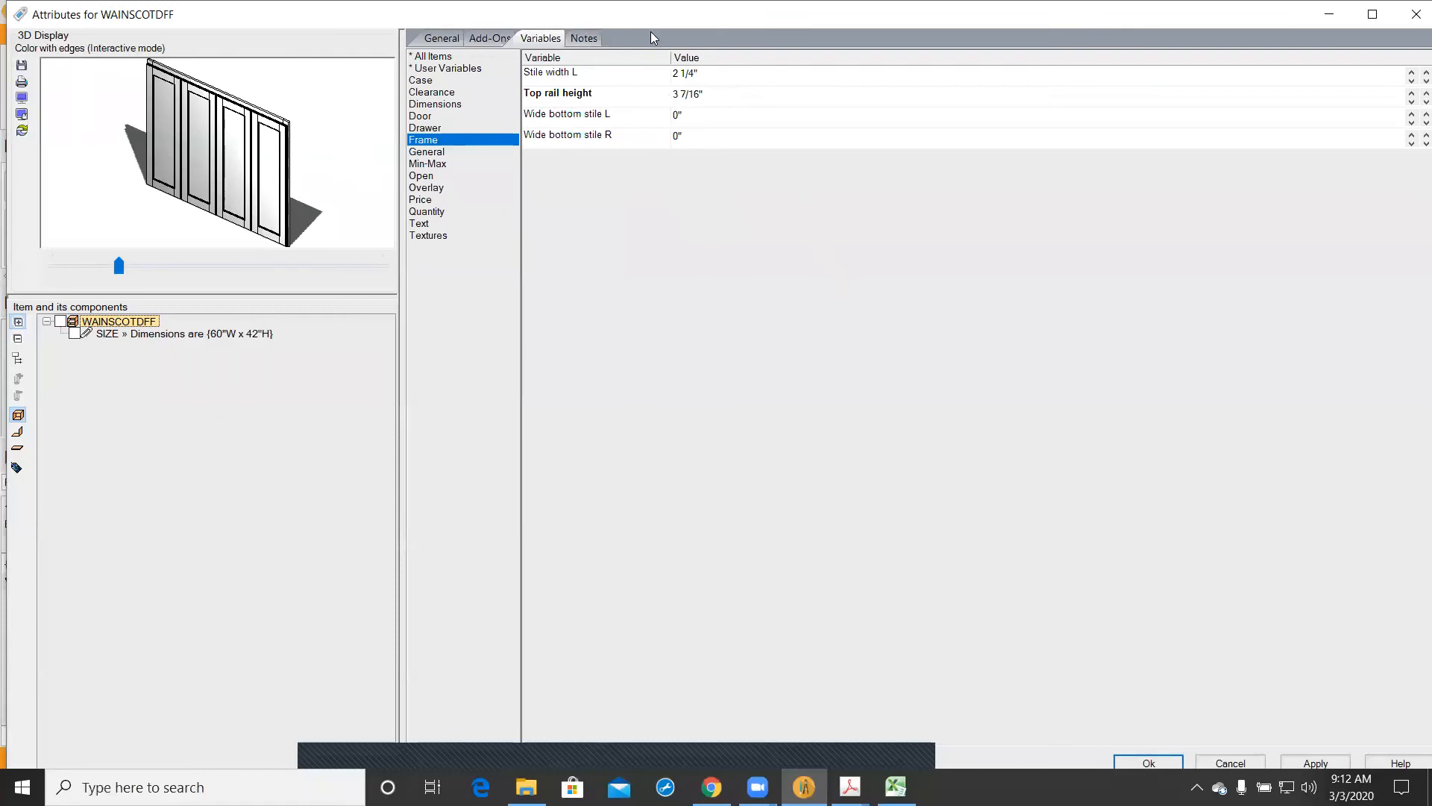
Step: Open the notes of the 60" wainscot panel, then apply and confirm its attribute changes
click(584, 39)
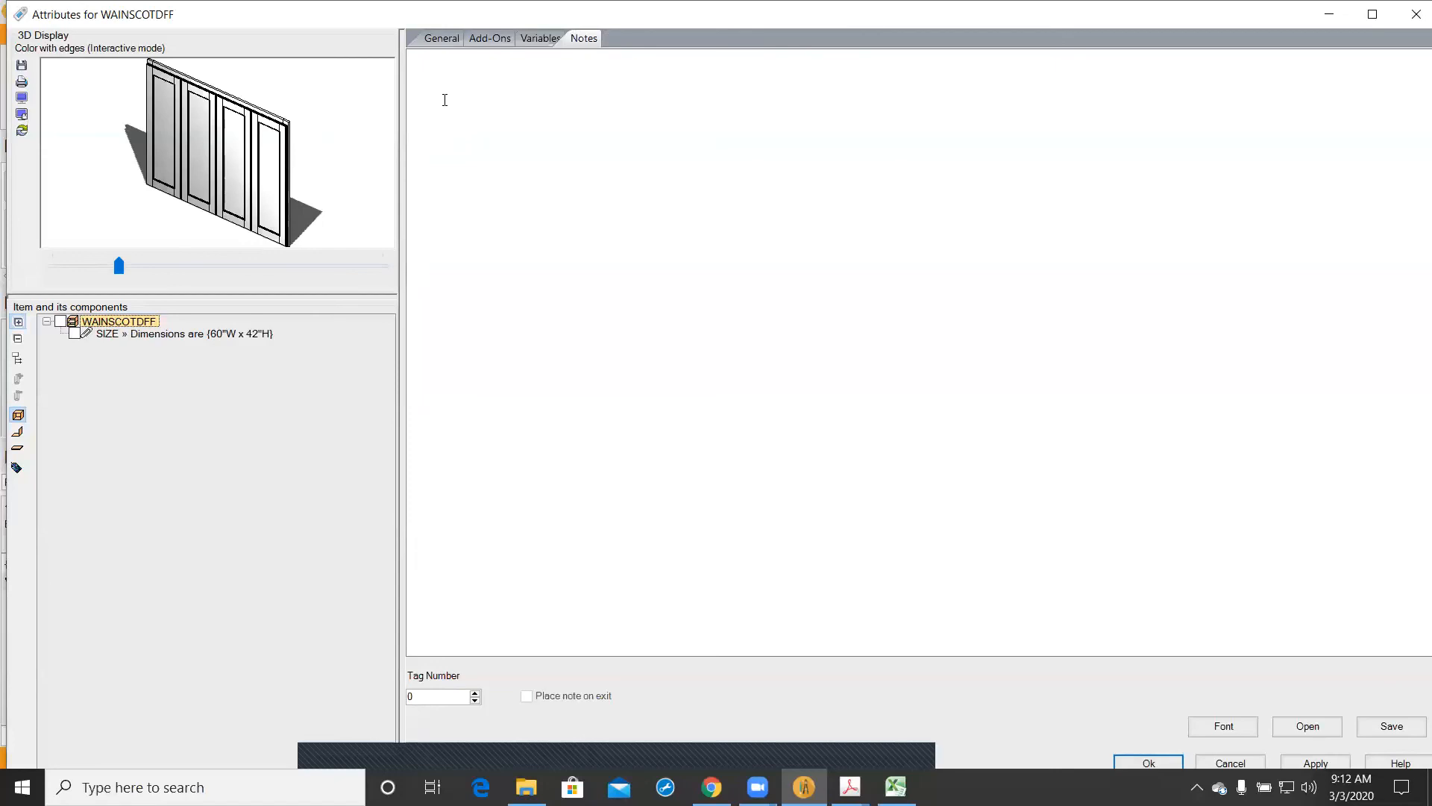
click(1317, 762)
click(1141, 762)
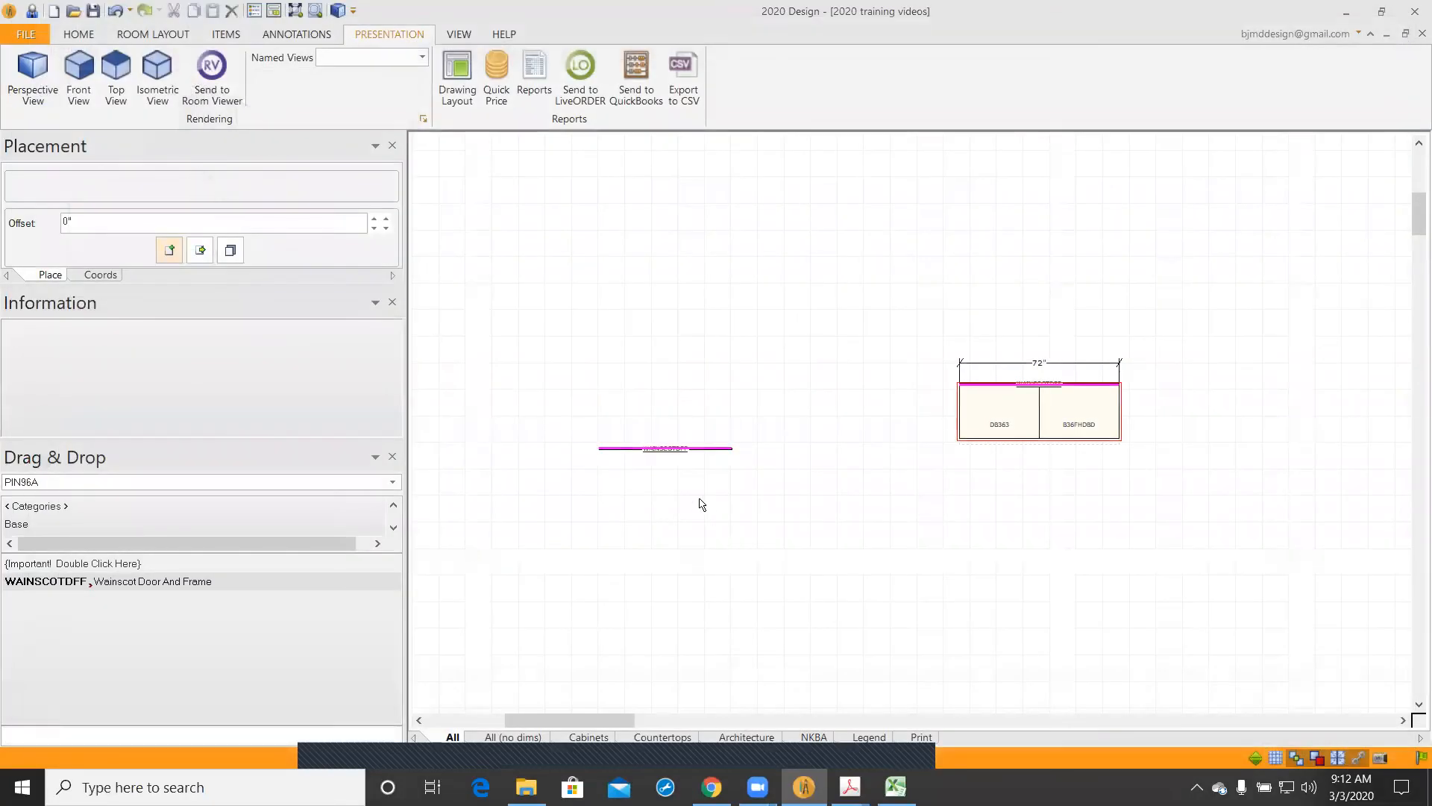